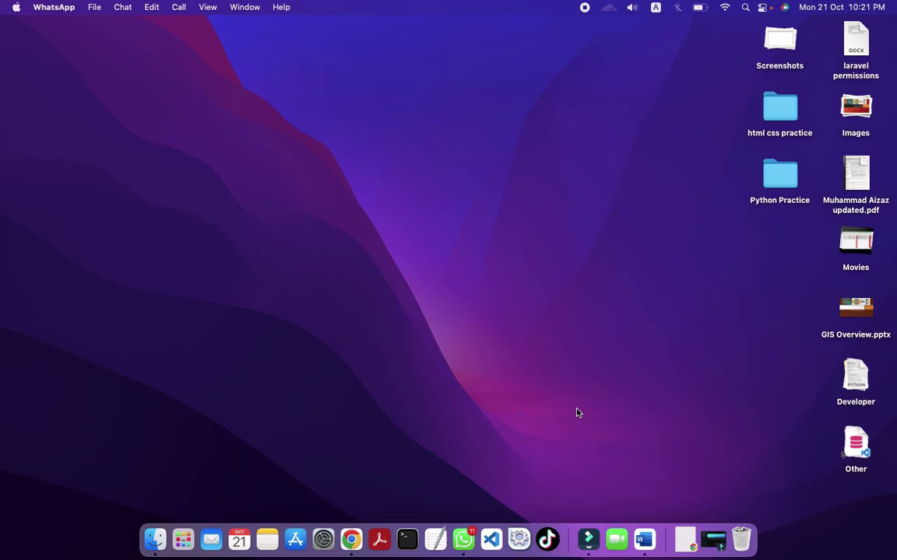
Launch QGIS-LTR from the installed applications
left_click(184, 537)
scroll(611, 212, "right", 5)
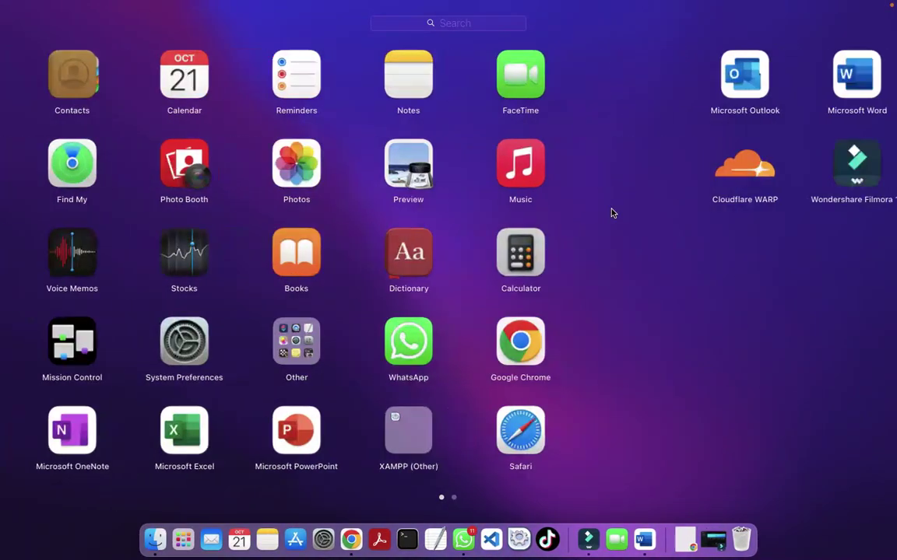
left_click(611, 212)
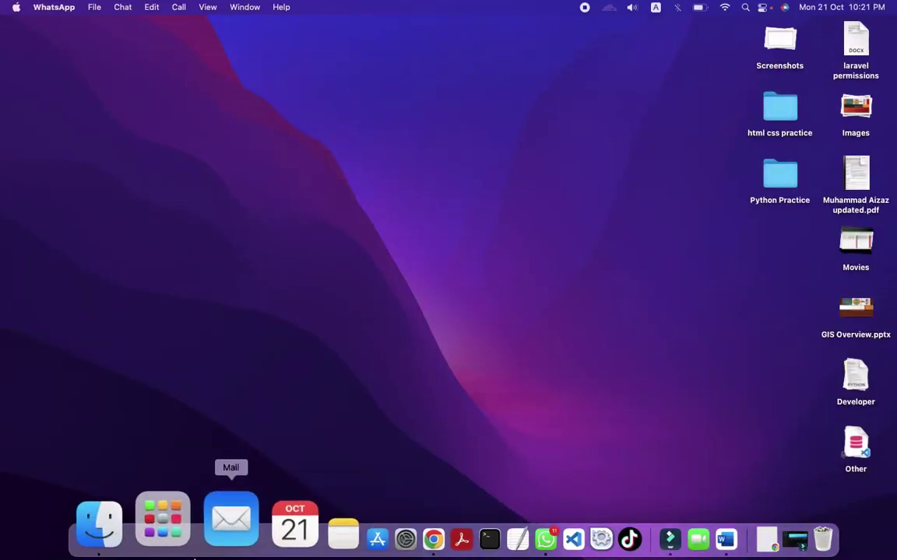
left_click(180, 520)
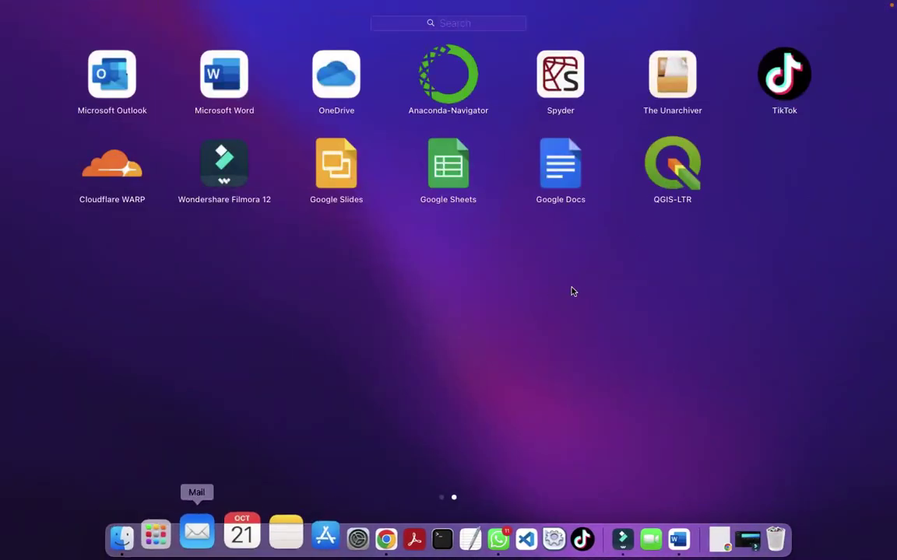
left_click(682, 151)
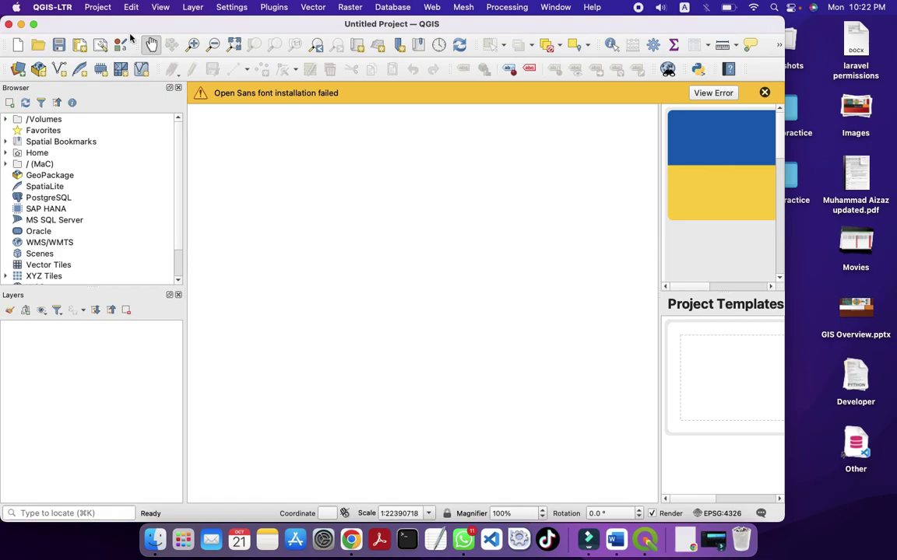
Dismiss the font installation warning and widen the QGIS window to the full width of the screen
left_click(765, 94)
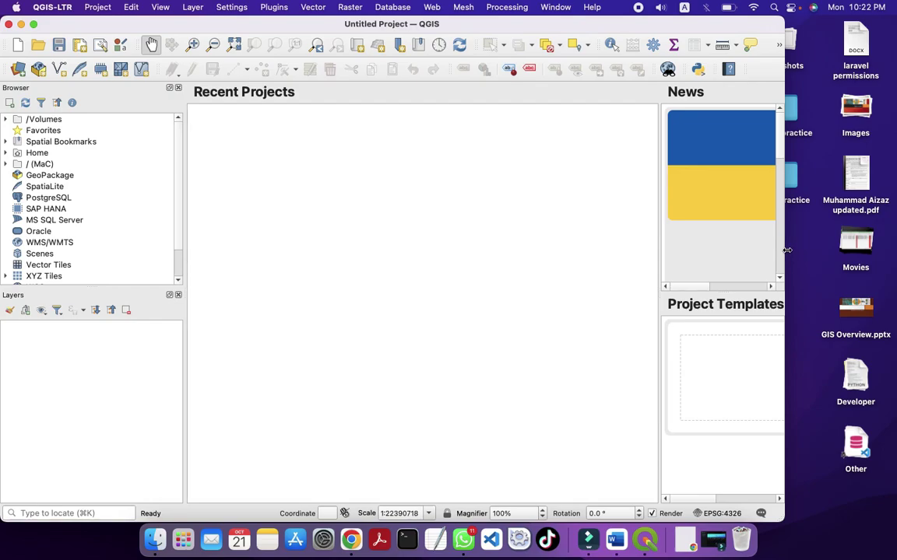
left_click_drag(787, 249, 895, 242)
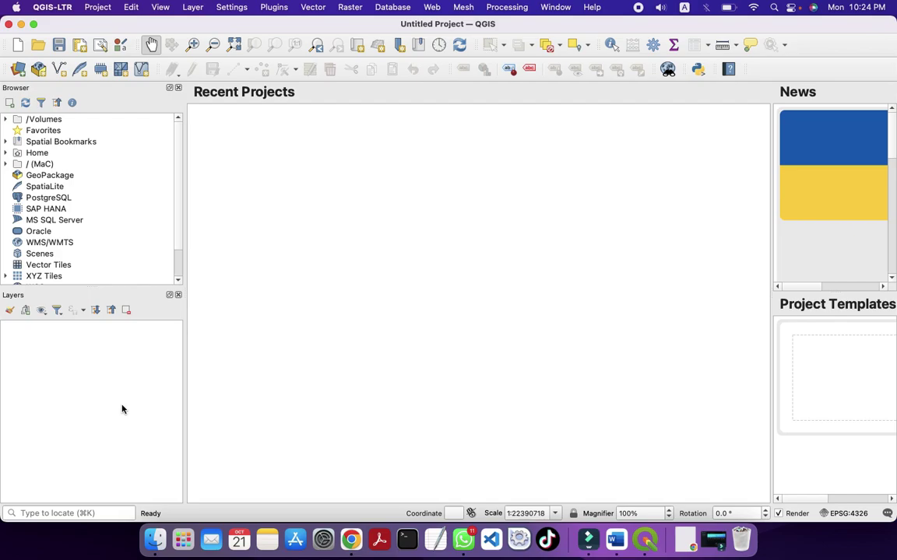
Add global_settlement_points_v1.01.shp from the grump-v1-settlement-points-rev01-shp folder in Downloads to the project as a layer
left_click(156, 536)
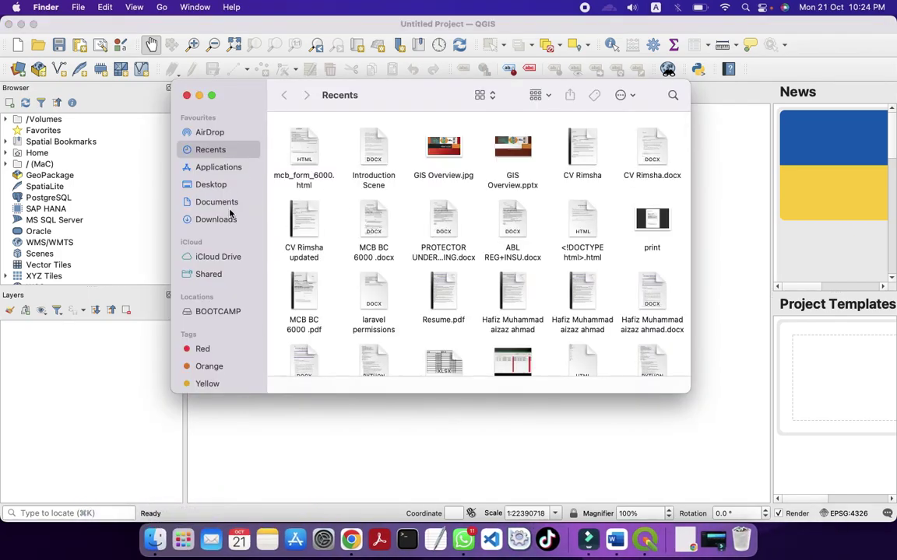
left_click(216, 220)
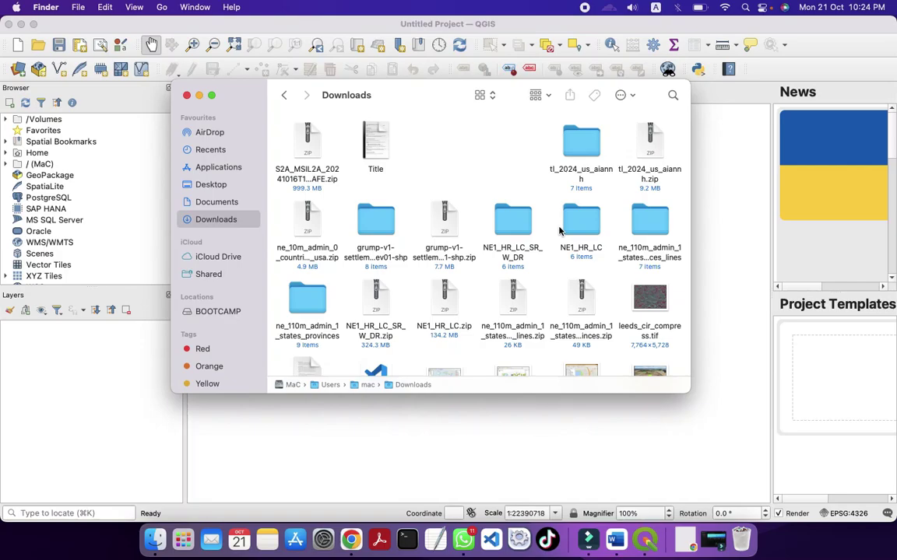
double_click(369, 223)
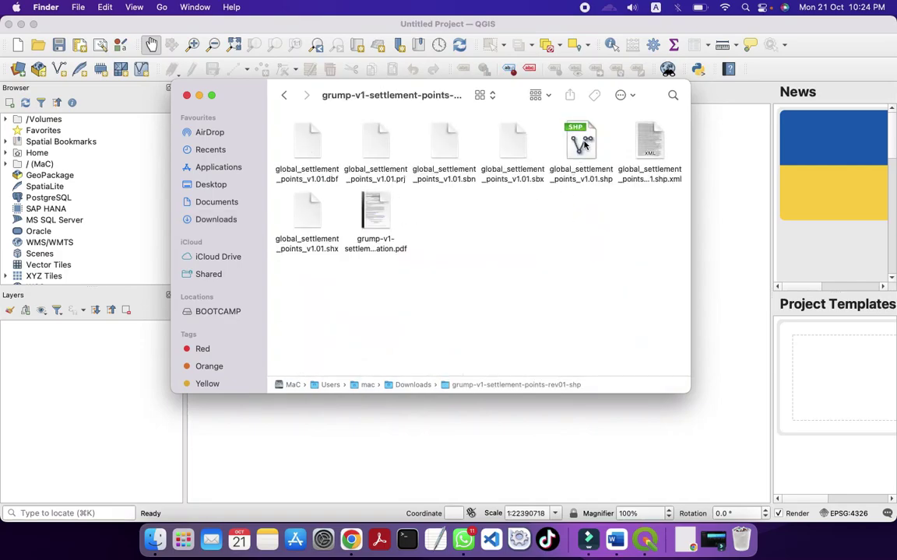
left_click_drag(582, 142, 18, 396)
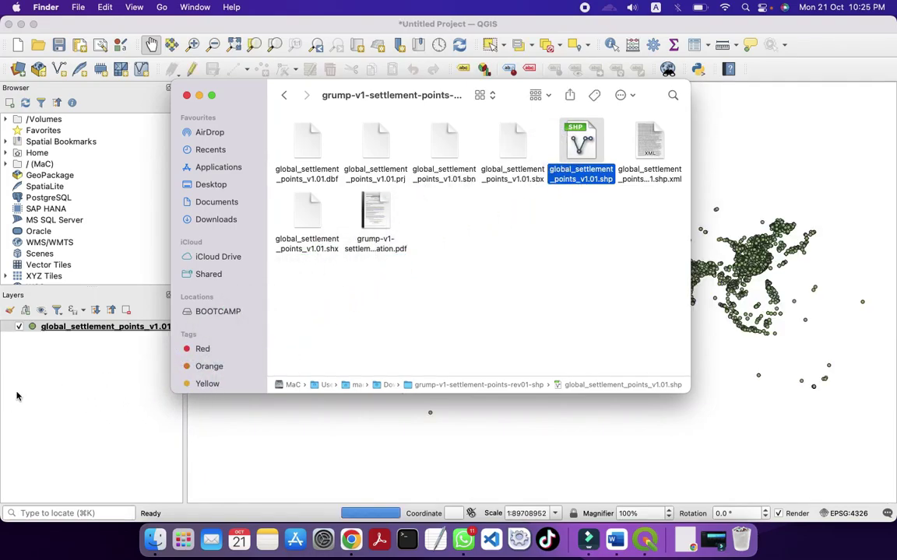
left_click(17, 396)
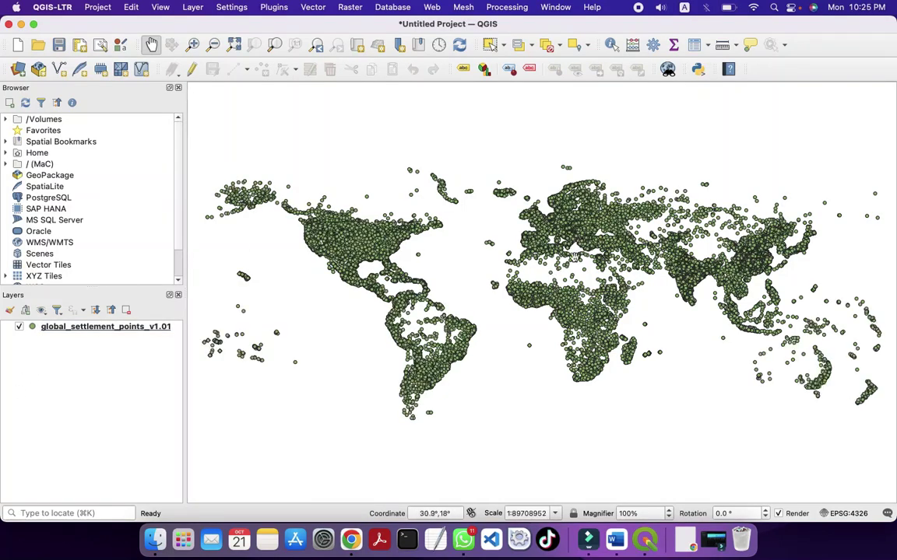
Examine the settlement points of eastern Canada closely enough to tell the individual points apart
left_click(192, 45)
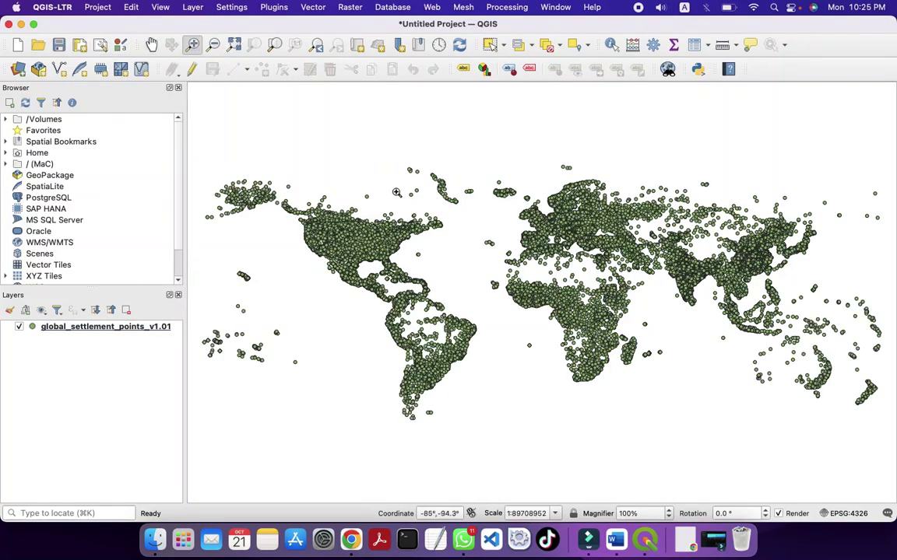
left_click_drag(384, 204, 544, 330)
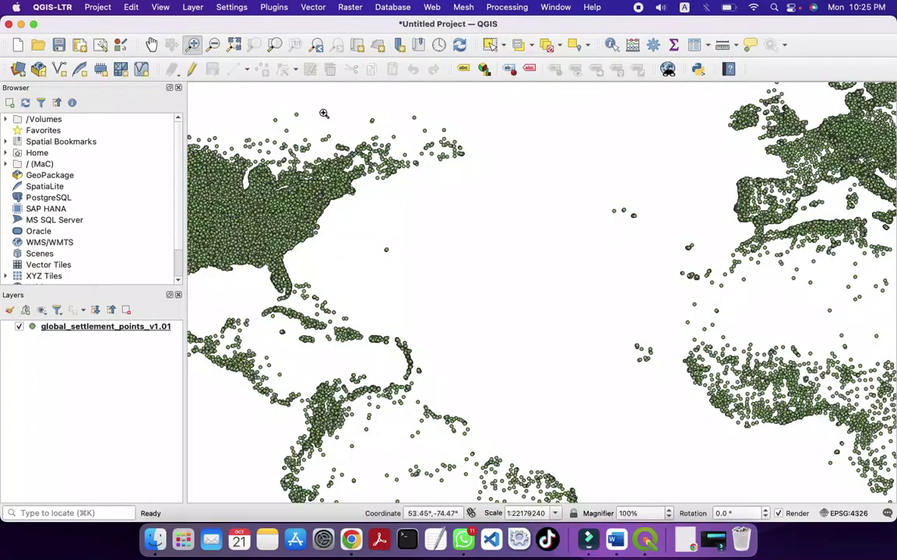
left_click_drag(468, 175, 544, 220)
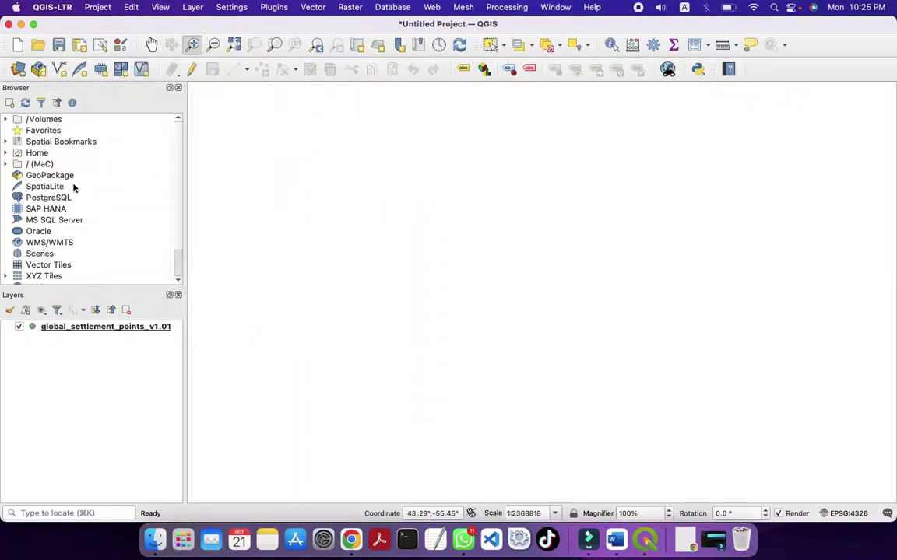
left_click(214, 46)
left_click(525, 316)
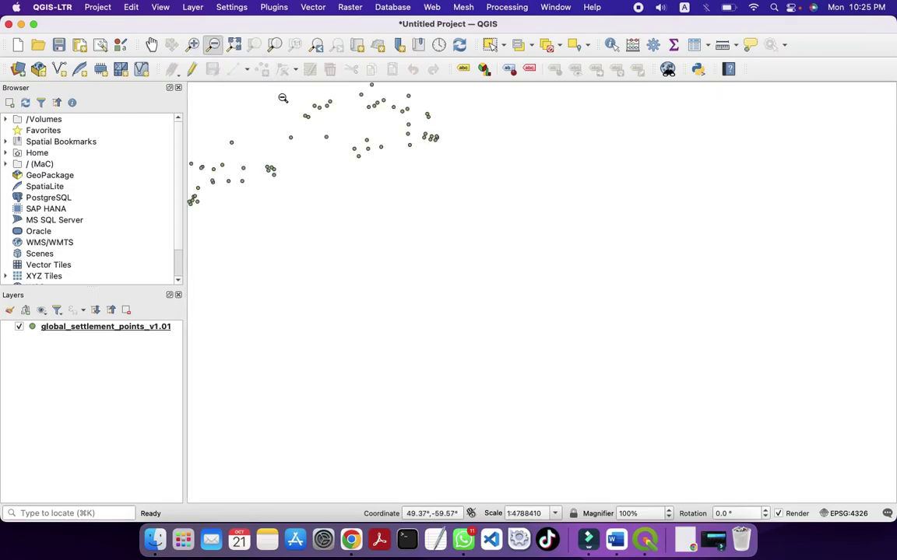
left_click(151, 44)
left_click_drag(307, 126, 673, 315)
scroll(672, 314, "up", 1)
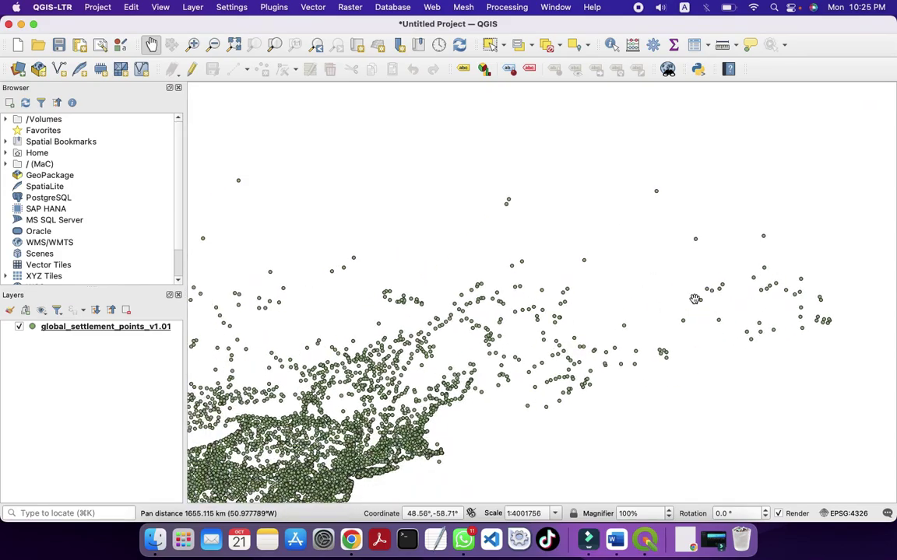
left_click(192, 42)
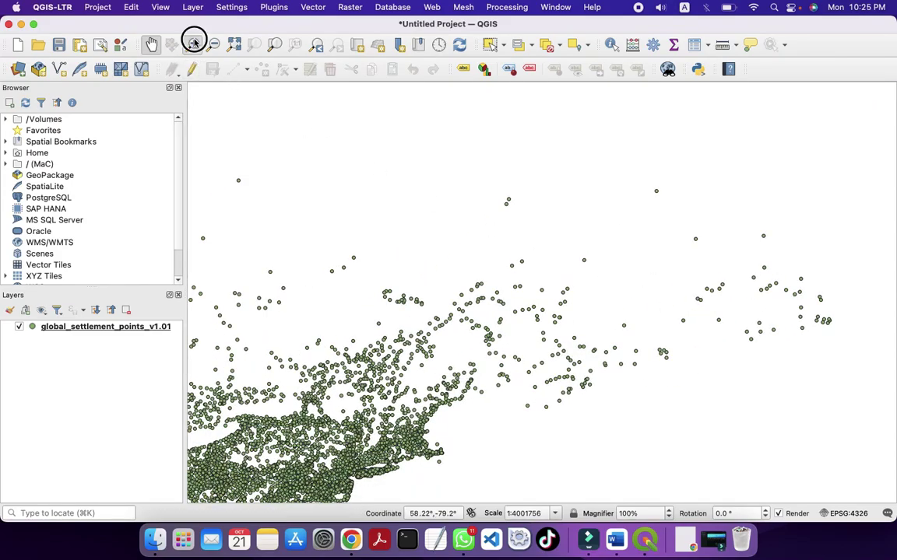
left_click_drag(446, 283, 687, 400)
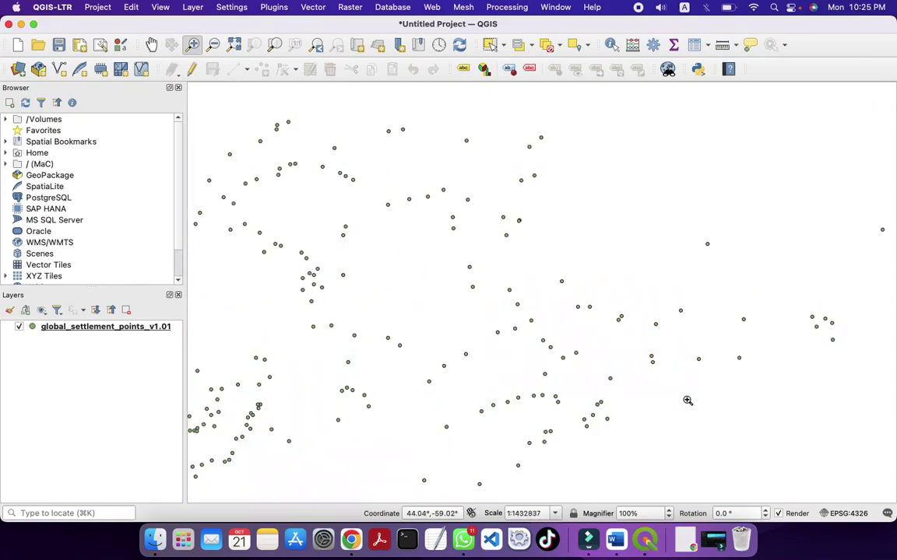
left_click_drag(346, 166, 618, 371)
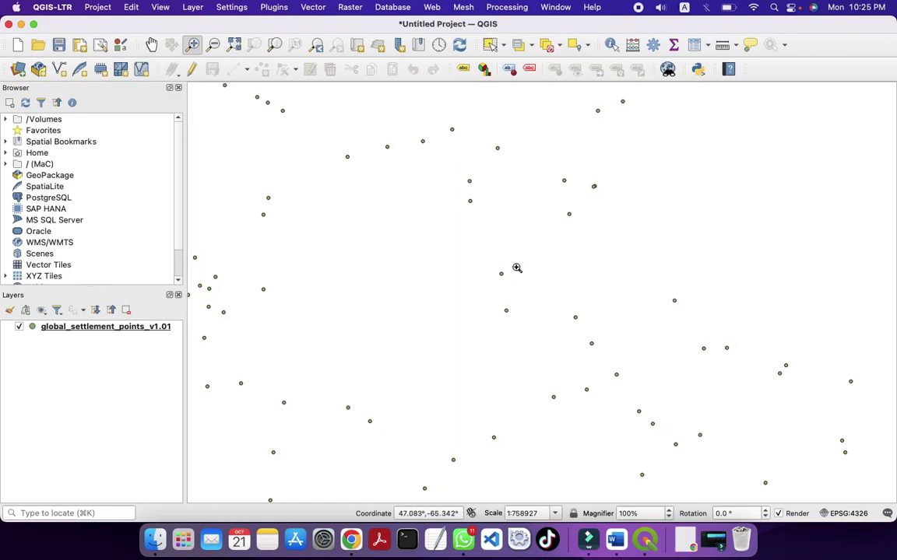
Show labels on the global_settlement_points_v1.01 layer
right_click(91, 327)
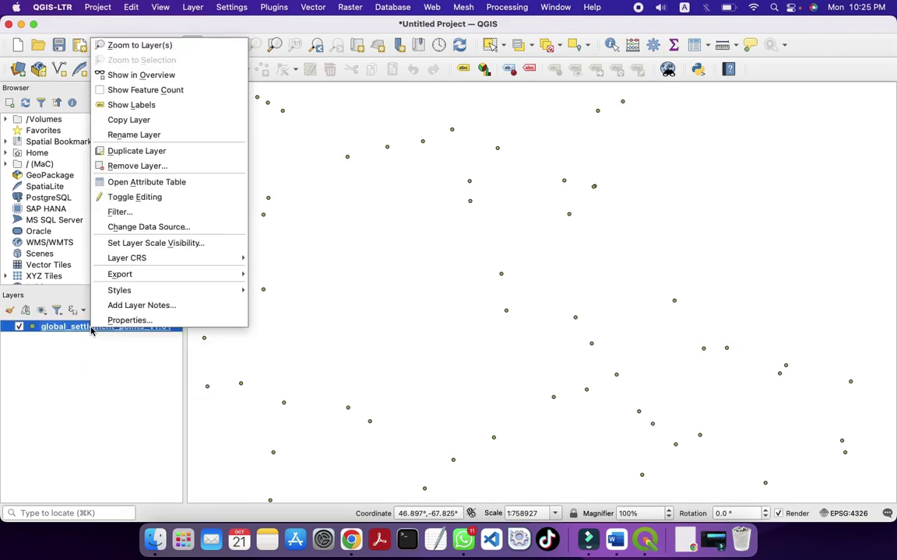
left_click(148, 105)
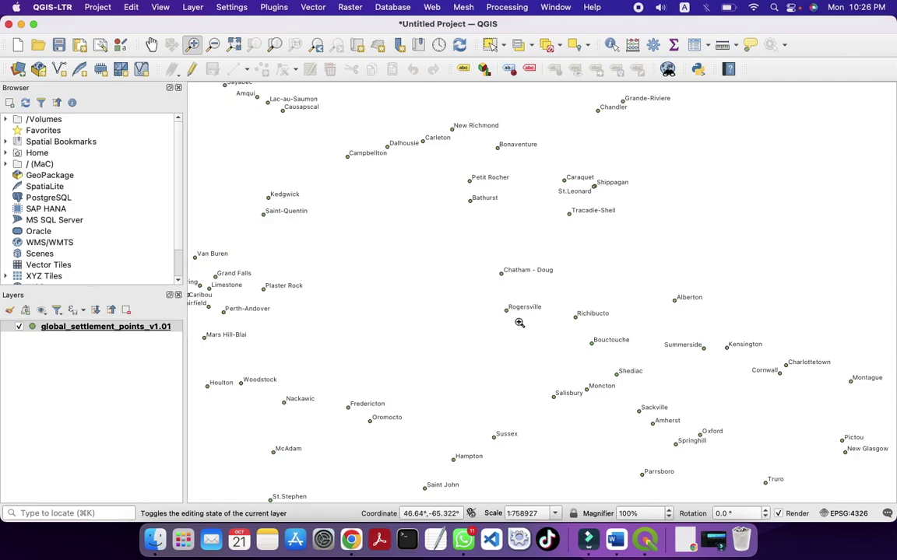
Add the shapefile from the ne_110m_admin_1_states_provinces_lines folder in Downloads to the project as a layer
left_click(162, 532)
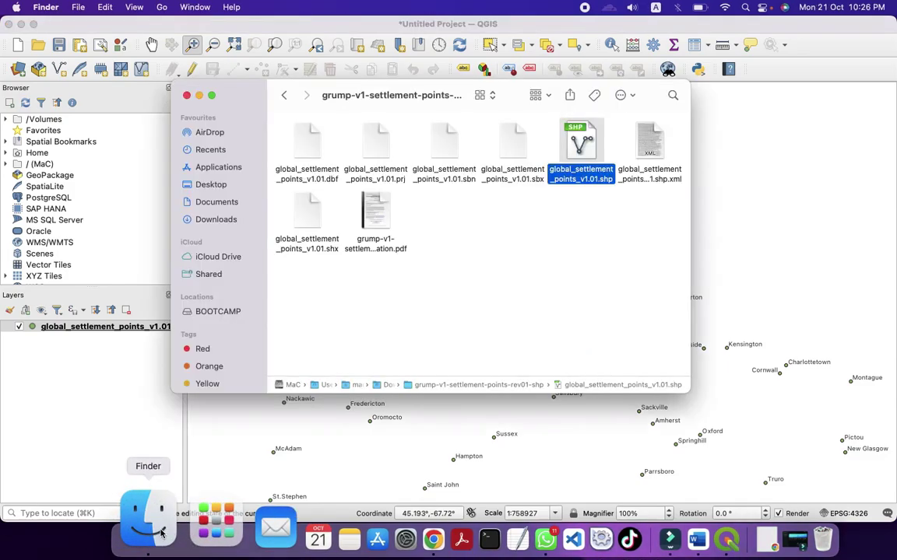
left_click(525, 309)
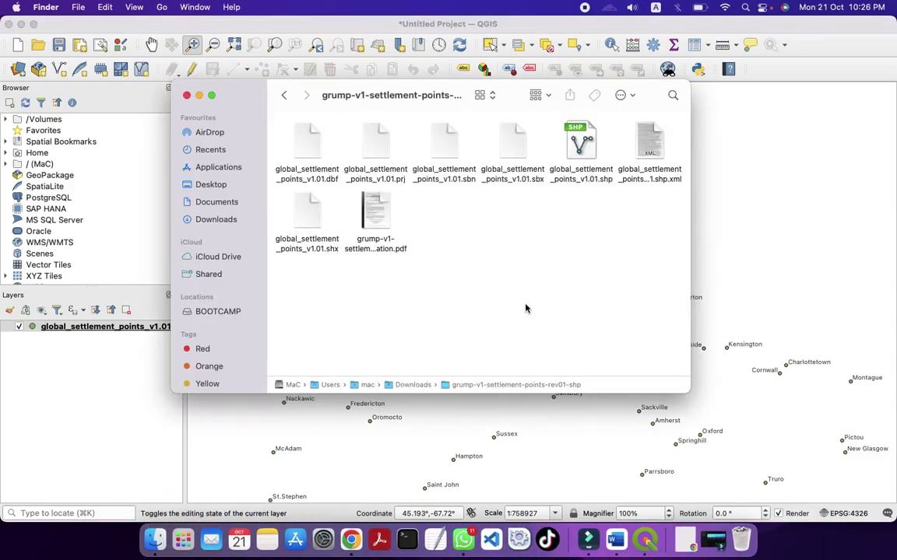
left_click(284, 98)
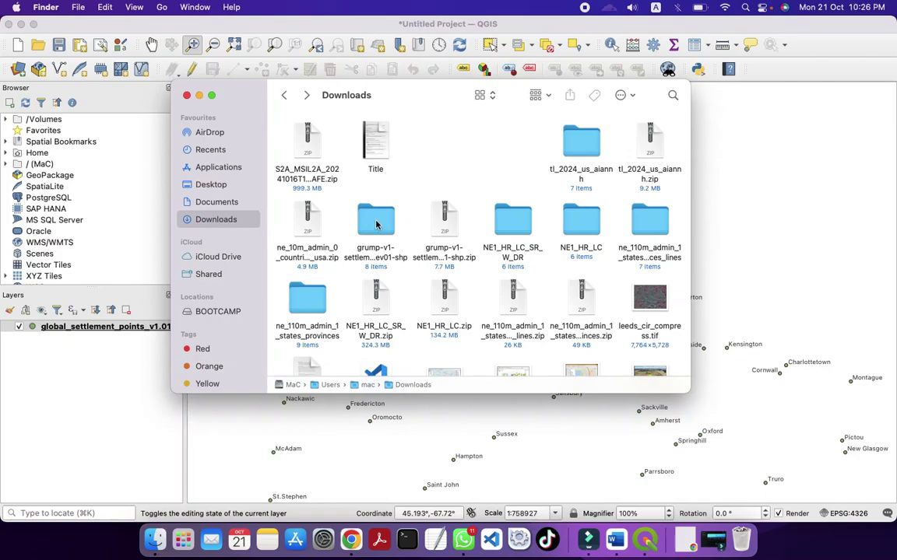
double_click(649, 222)
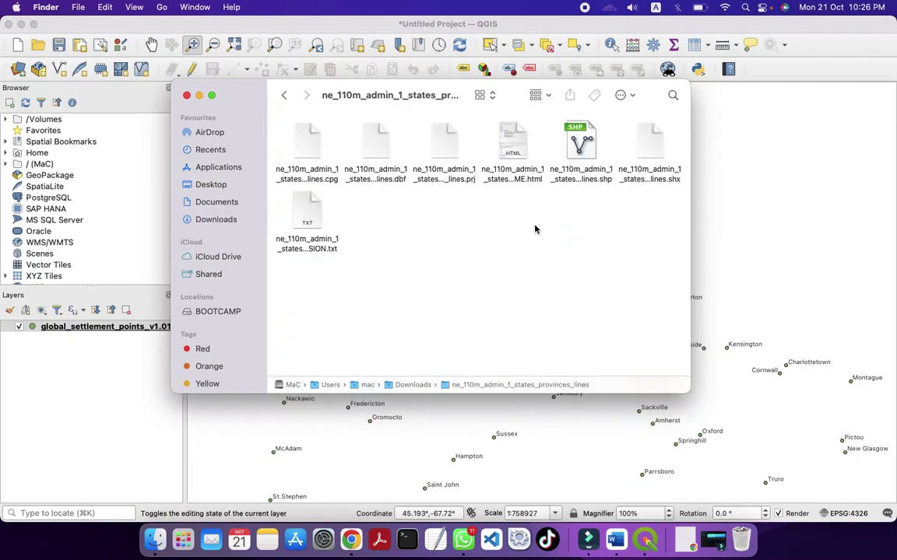
left_click(573, 136)
left_click(592, 138)
left_click_drag(592, 138, 86, 389)
left_click(87, 389)
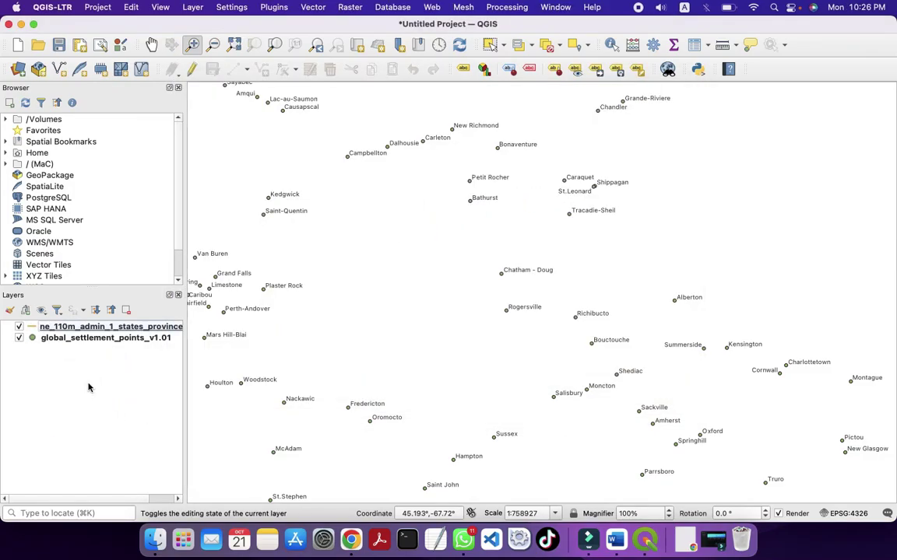
Zoom to the extent of the state and province lines layer and hide the global_settlement_points_v1.01 layer
right_click(86, 333)
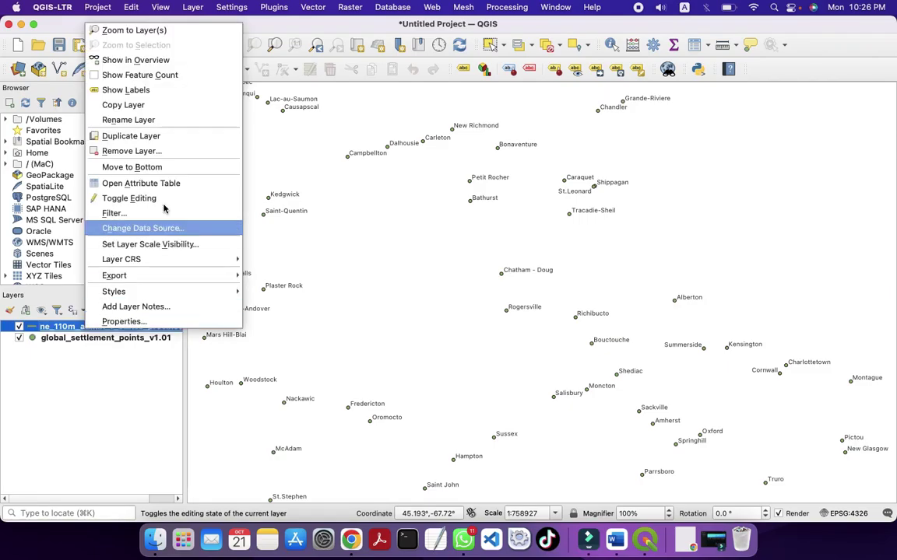
left_click(152, 36)
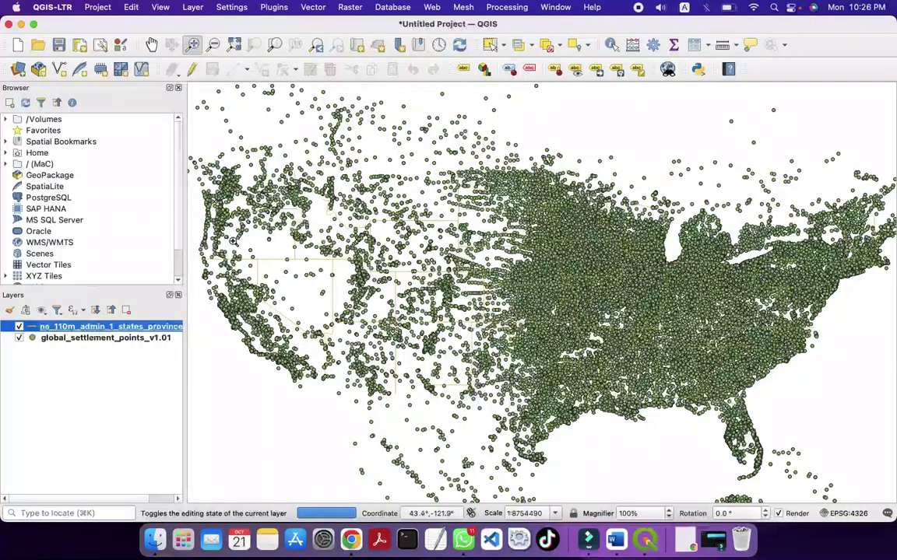
left_click(18, 337)
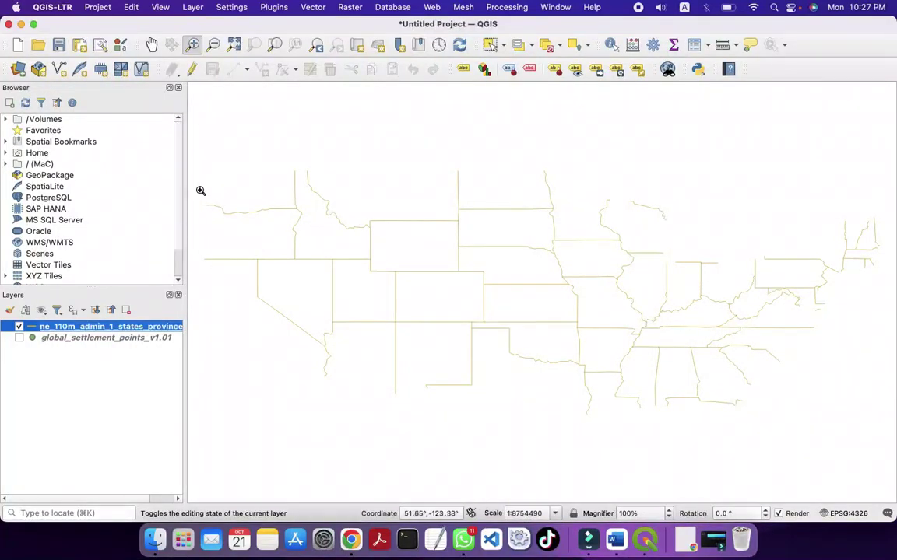
Show labels on the state and province lines layer, toggling them off and on again
right_click(94, 333)
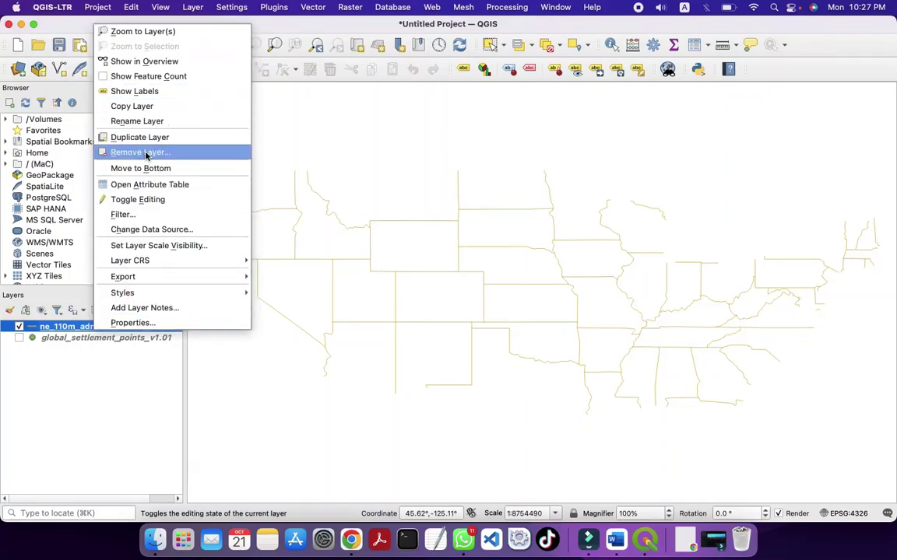
left_click(140, 91)
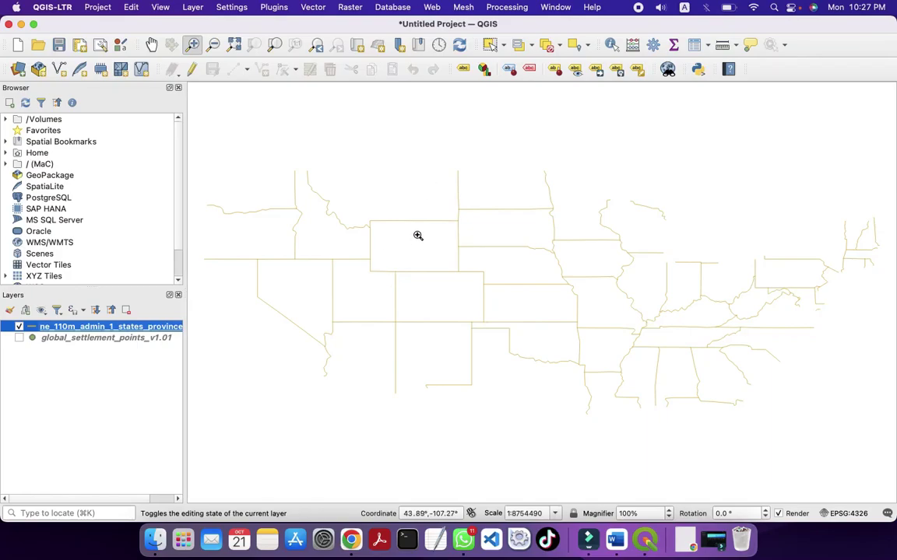
right_click(86, 331)
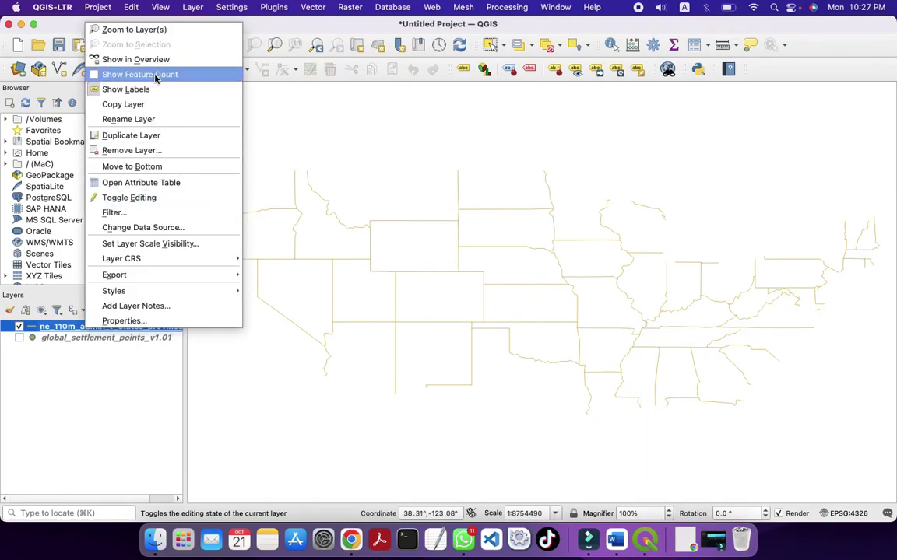
left_click(151, 87)
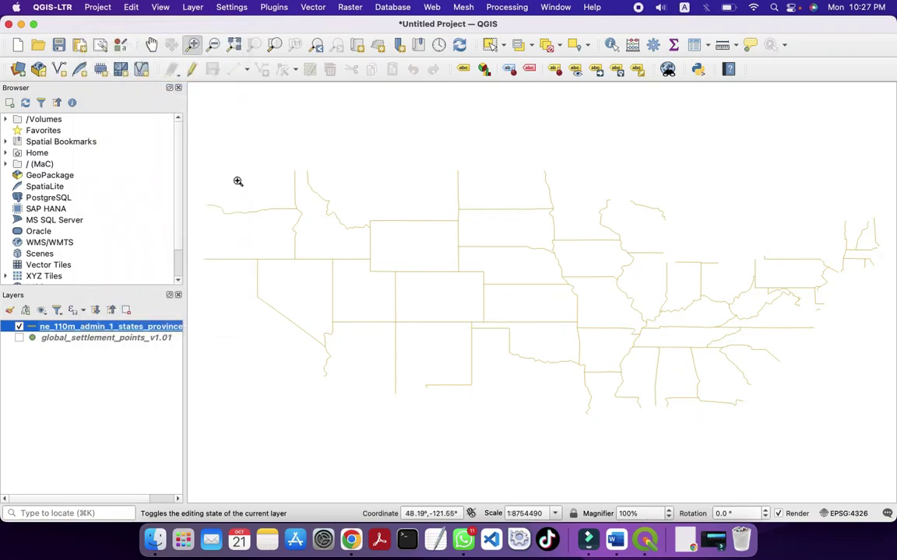
right_click(116, 330)
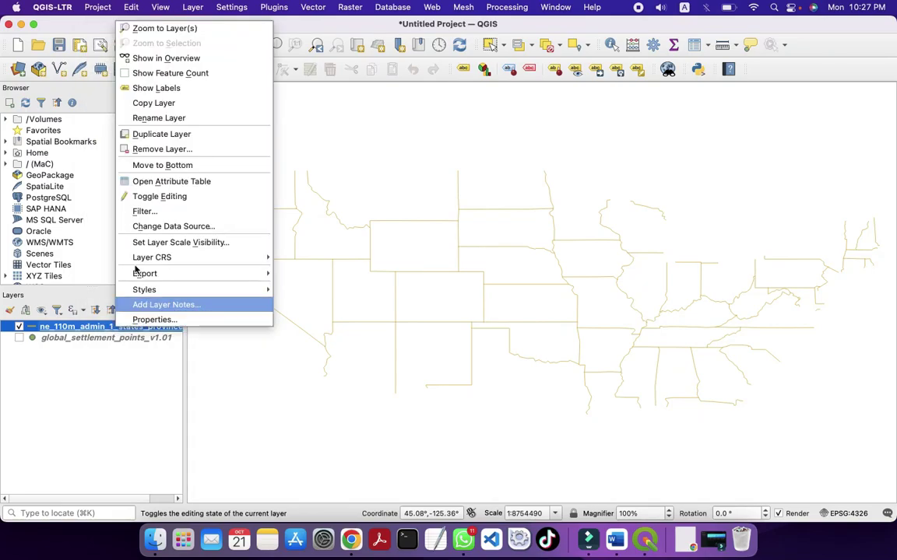
left_click(185, 90)
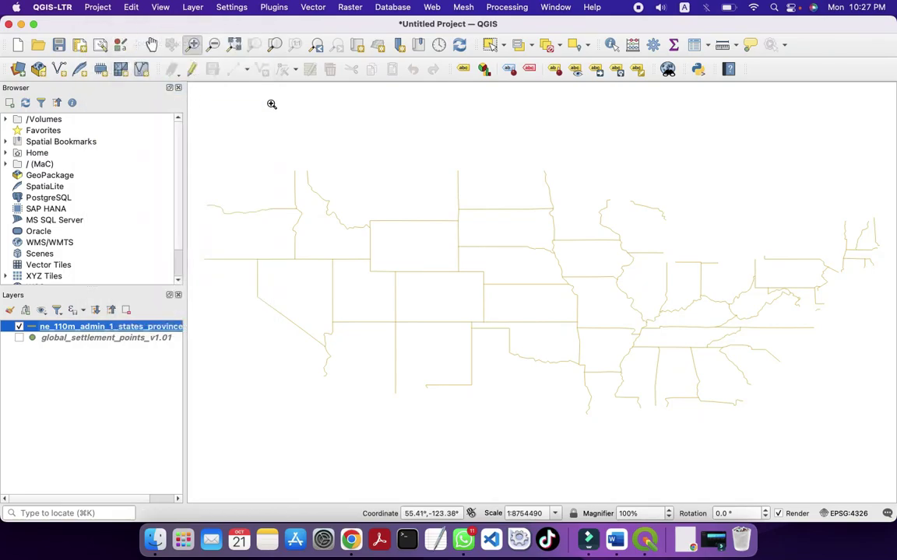
Add the shapefile from the ne_110m_admin_1_states_provinces folder in Downloads to the project as a polygon layer
left_click(351, 231)
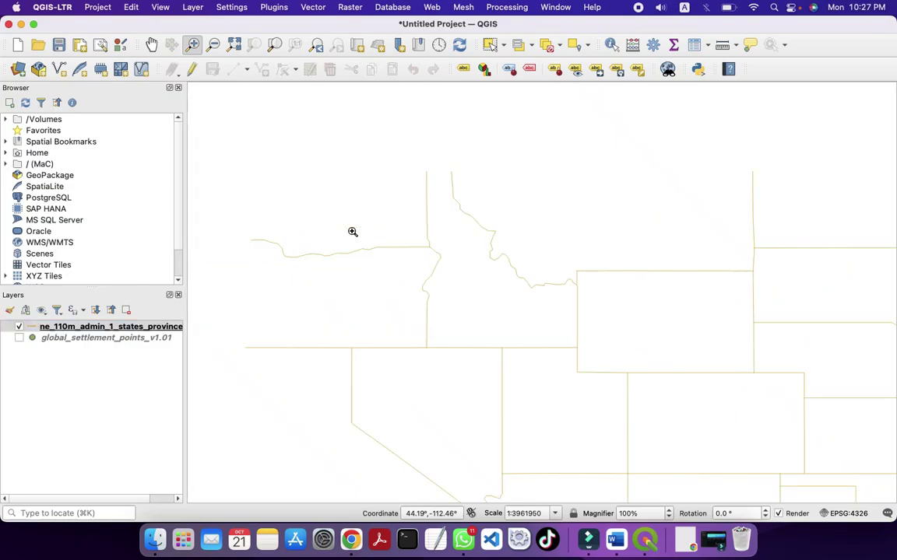
left_click(152, 520)
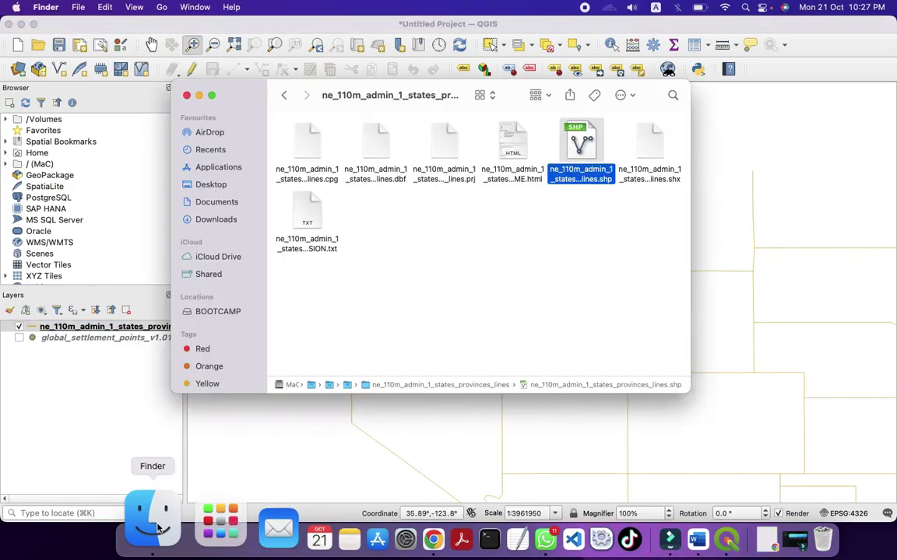
left_click(591, 272)
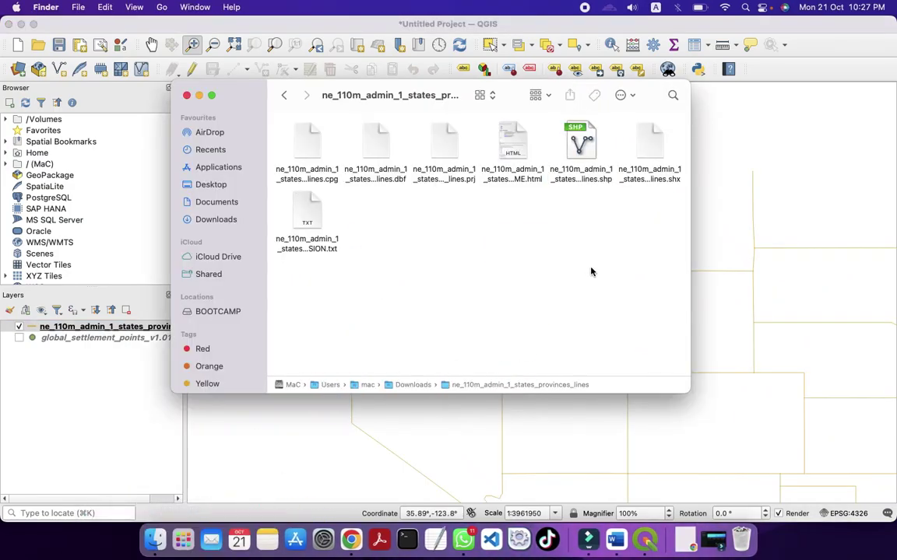
left_click(285, 95)
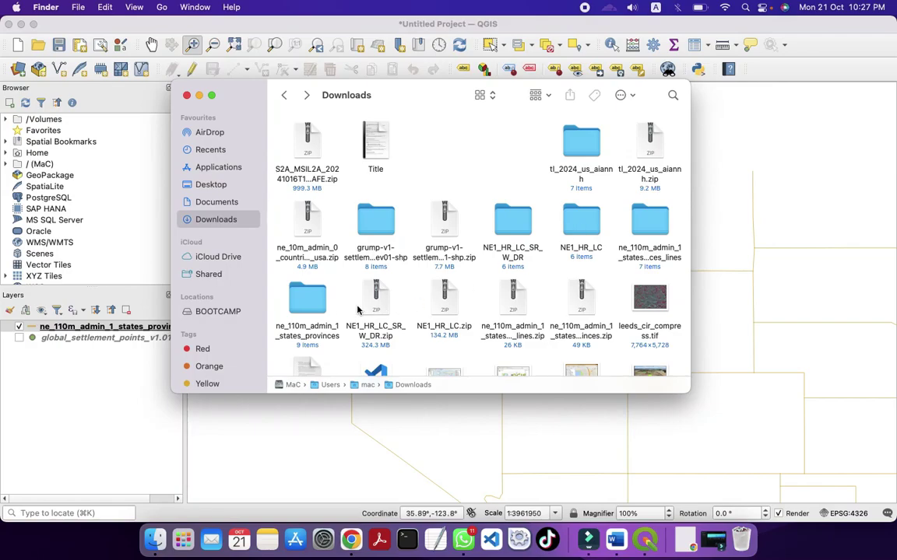
double_click(308, 300)
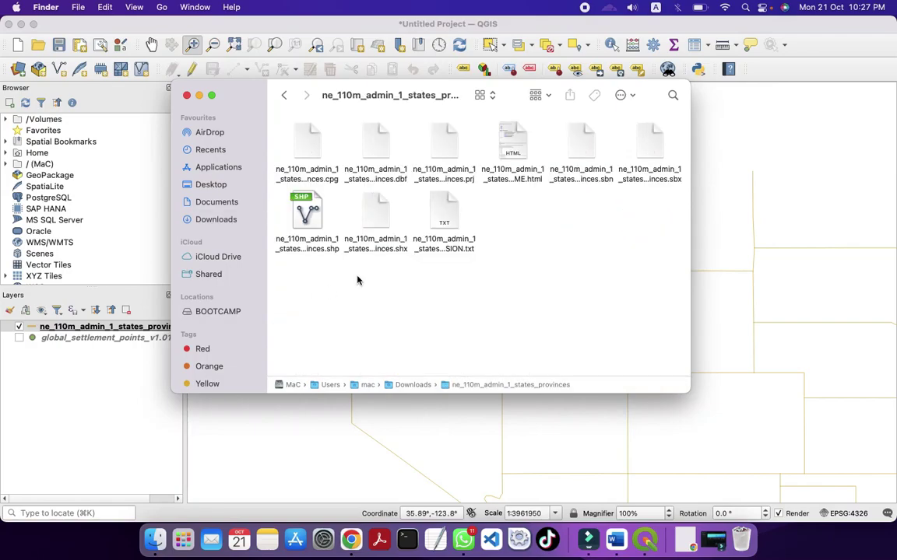
left_click_drag(319, 222, 56, 400)
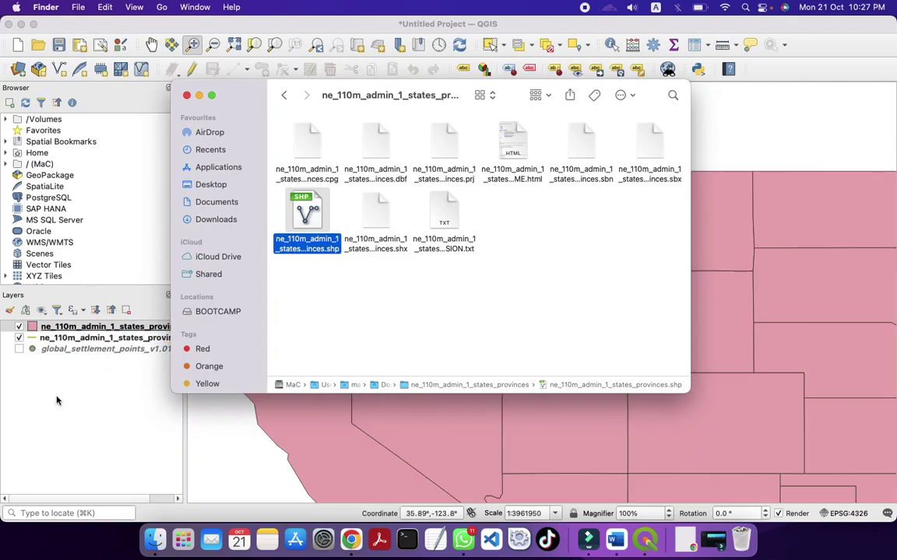
left_click(56, 400)
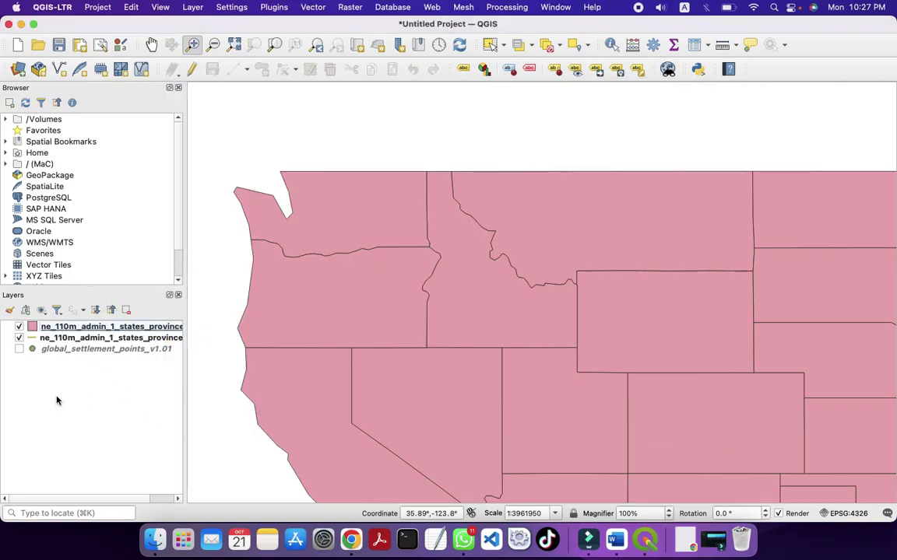
Hide the state and province lines layer and show labels on the ne_110m_admin_1_states_provinces polygon layer
left_click(19, 337)
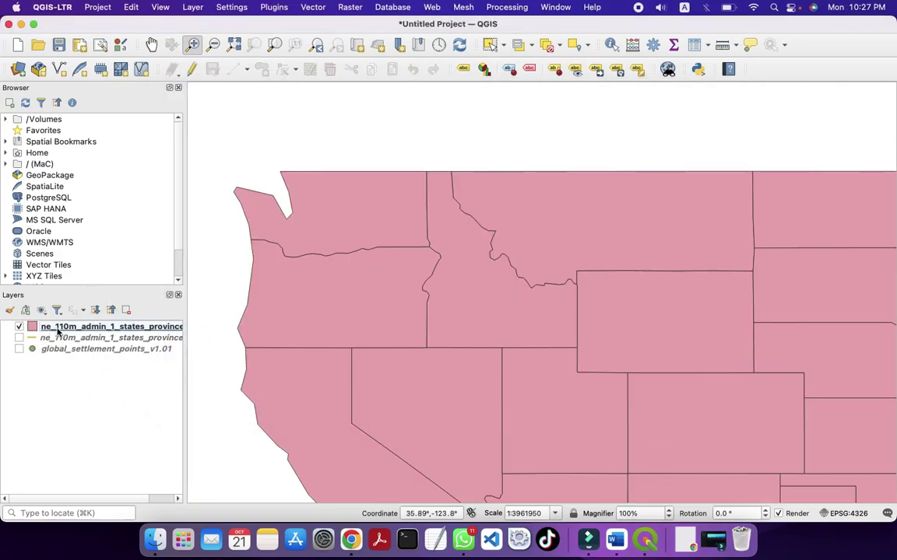
right_click(57, 331)
left_click(128, 93)
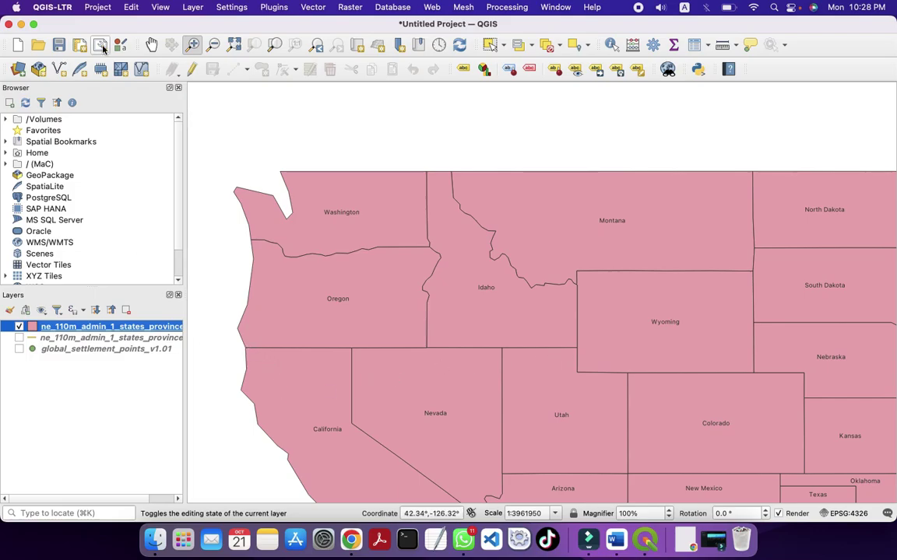
Pan the map with the Pan tool to examine the labelled southwestern states around California and Arizona
left_click(151, 44)
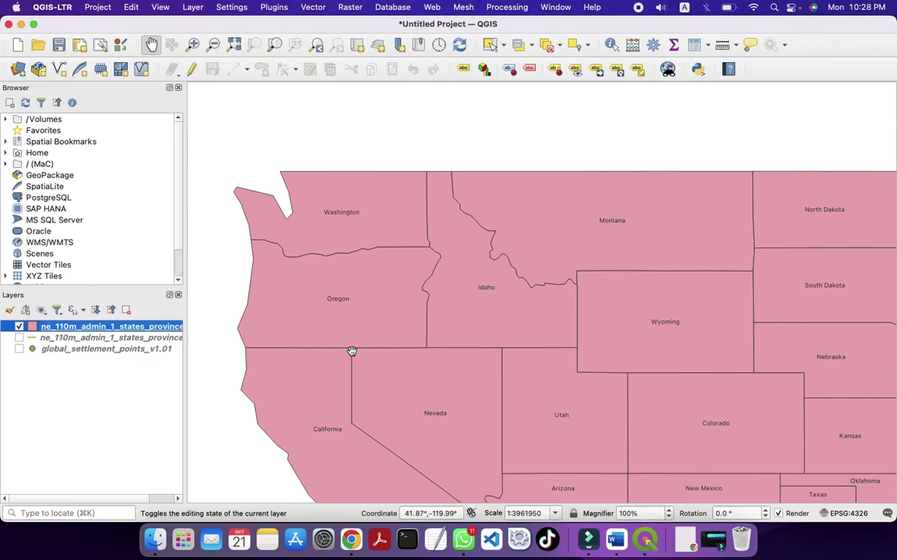
right_click(352, 427)
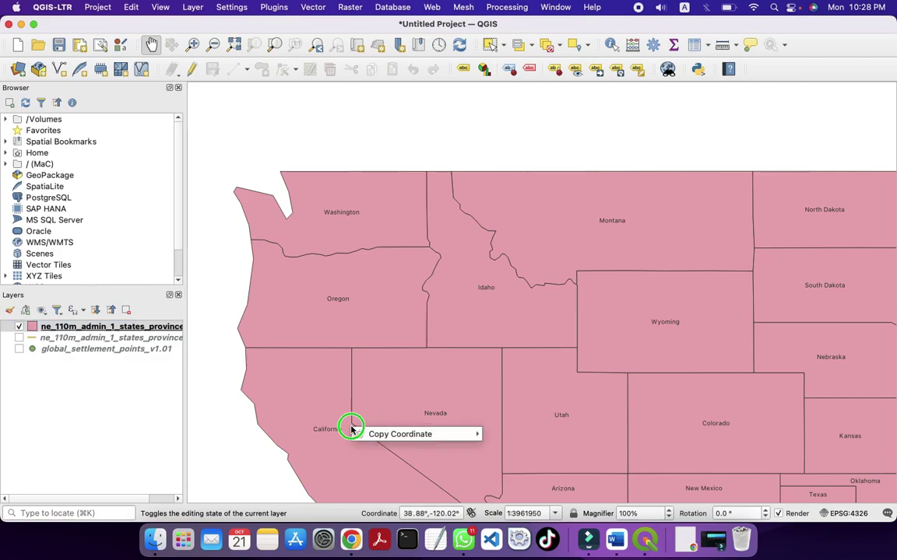
left_click(350, 333)
mouse_move(333, 392)
left_mouse_down()
mouse_move(333, 314)
mouse_move(302, 231)
left_mouse_up()
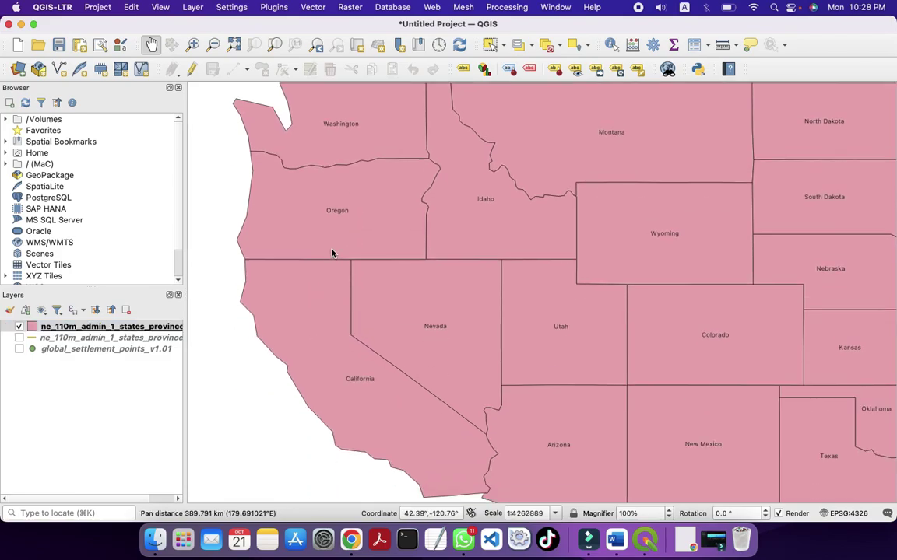
mouse_move(324, 340)
left_mouse_down()
mouse_move(353, 278)
mouse_move(350, 262)
left_mouse_up()
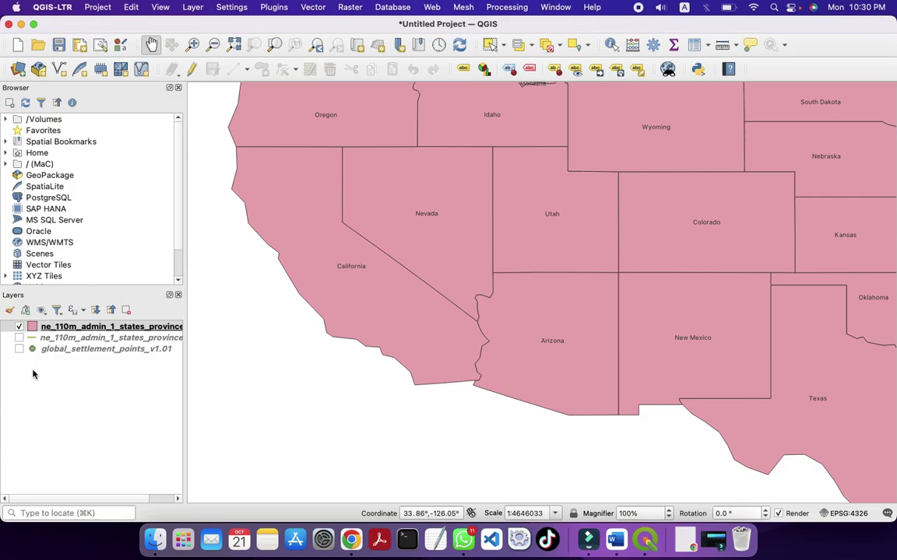
Add NE1_HR_LC_SR_W_DR.tif from the NE1_HR_LC_SR_W_DR folder in Downloads as a raster layer and close the file browser window
left_click(162, 528)
left_click(453, 272)
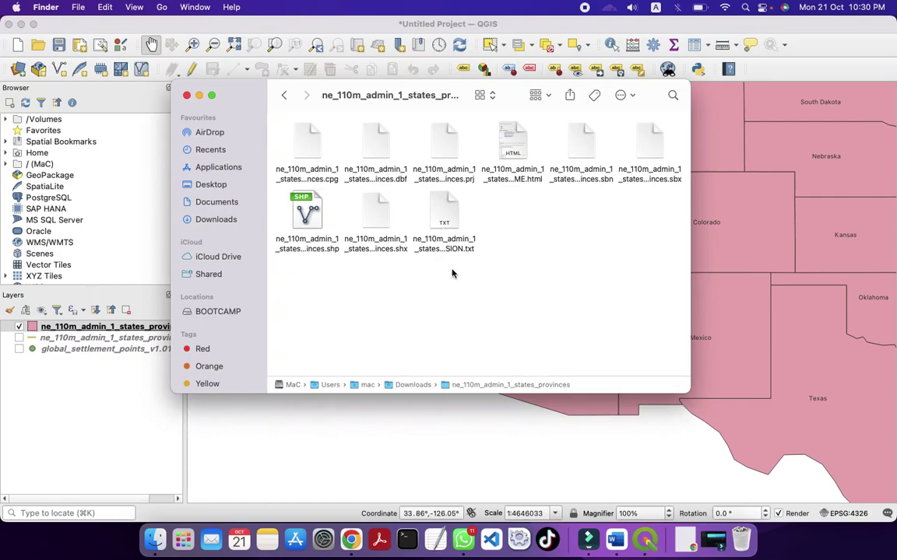
left_click(283, 96)
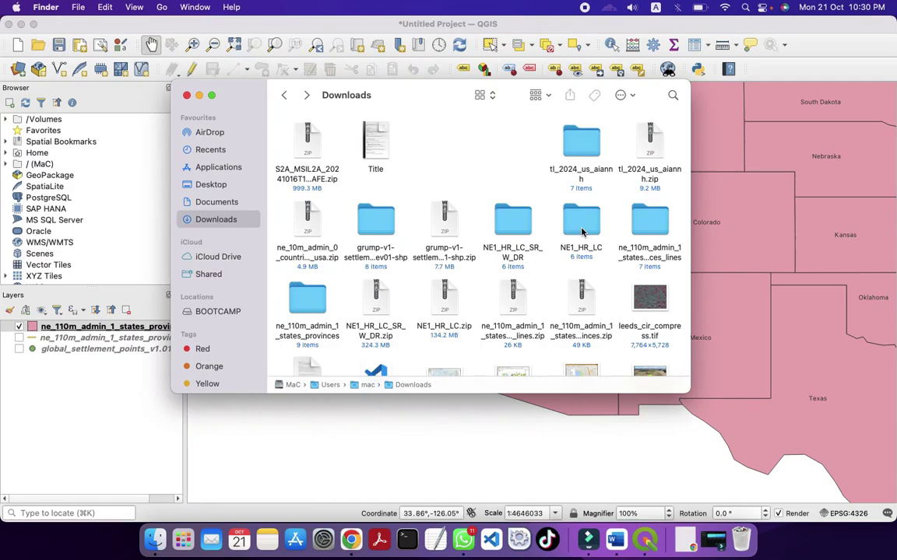
double_click(513, 221)
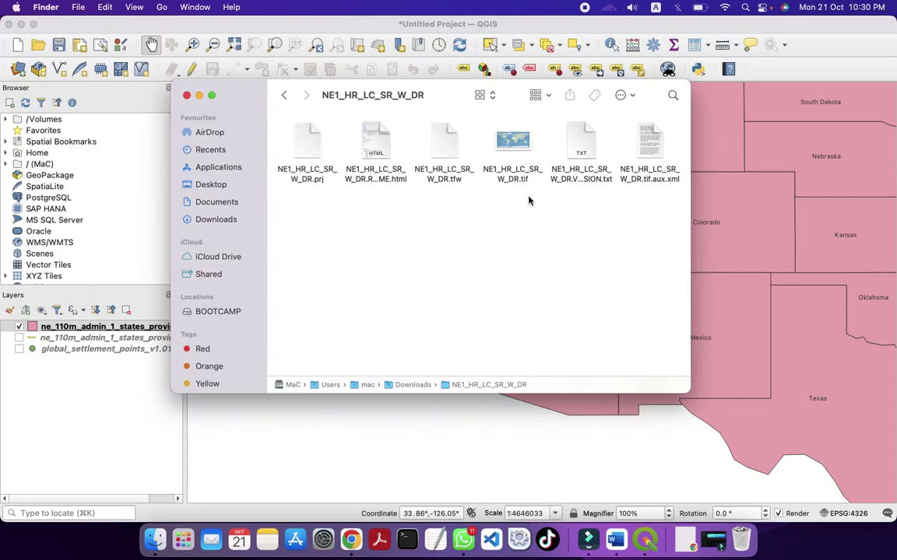
left_click(517, 145)
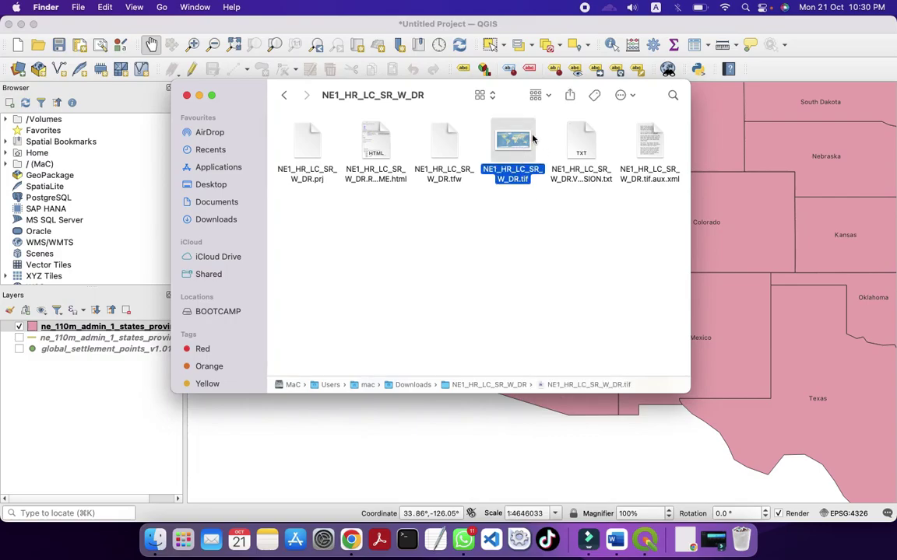
left_click_drag(518, 150, 41, 391)
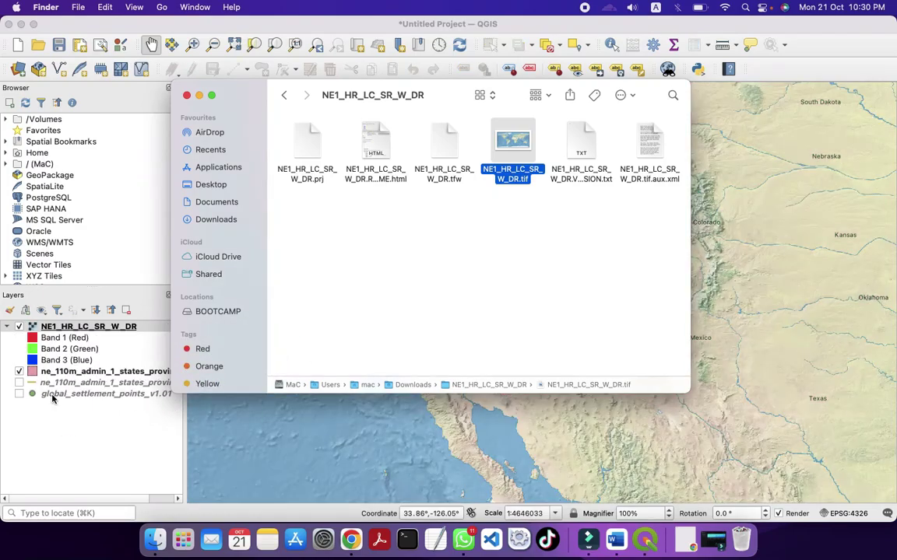
left_click(187, 95)
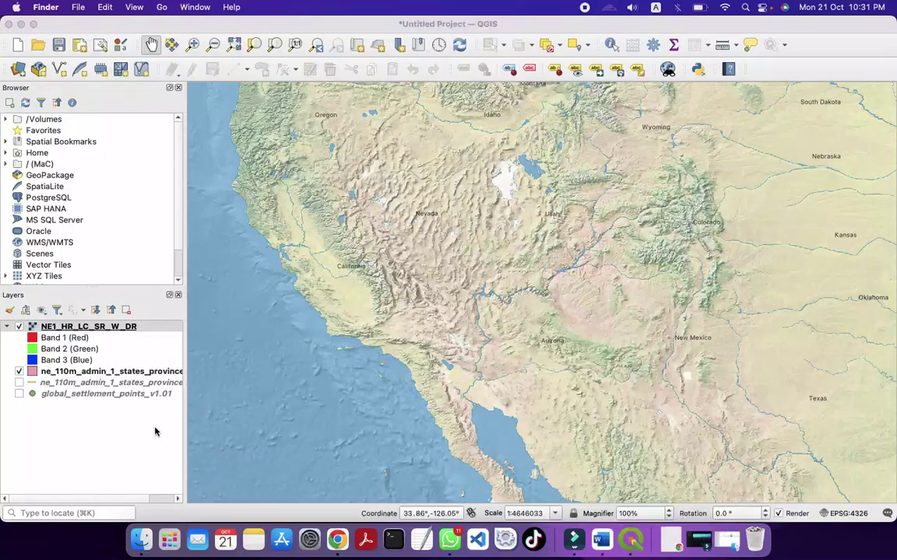
Move the ne_110m_admin_1_states_provinces polygon layer above the NE1_HR_LC_SR_W_DR raster in the layer order
left_click_drag(576, 184, 366, 408)
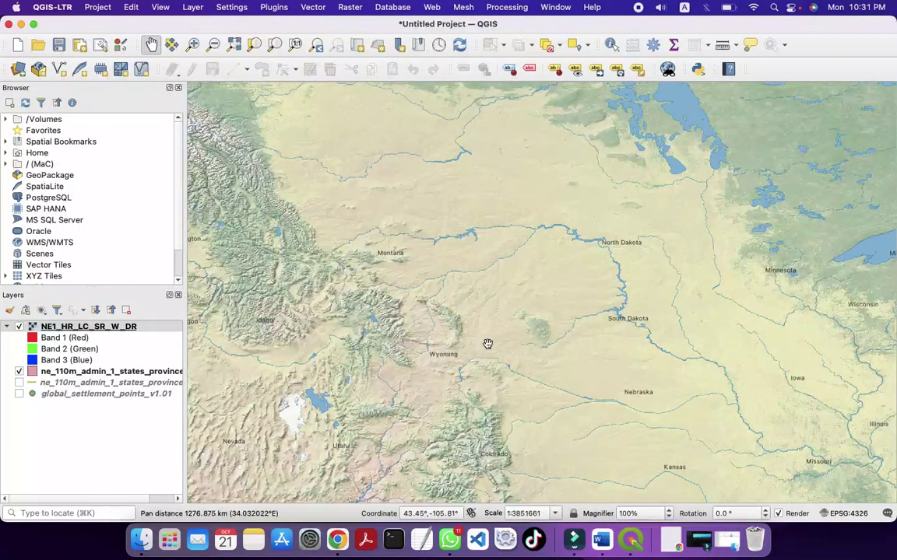
left_click_drag(56, 376, 54, 330)
left_click_drag(53, 325, 52, 328)
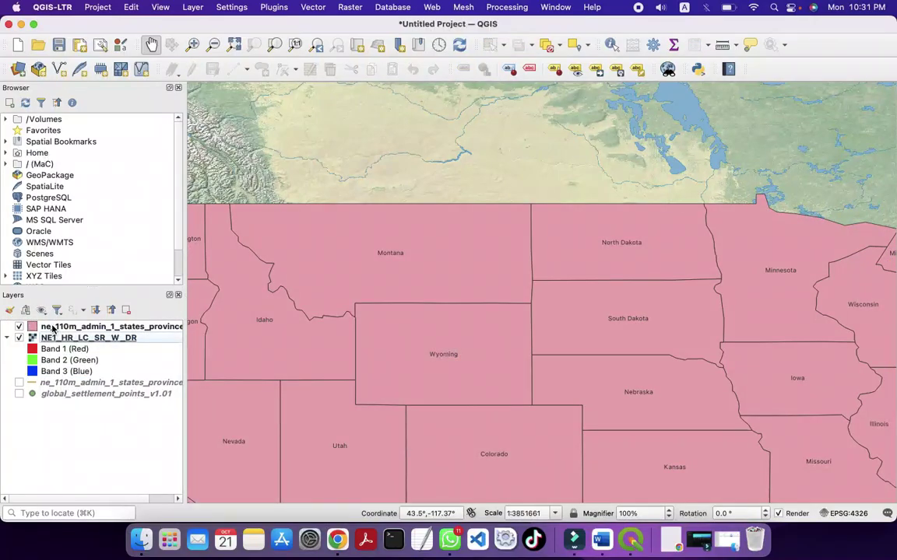
Open the symbology properties of the state polygon layer and make its Simple Fill colour transparent
left_click(91, 326)
right_click(91, 326)
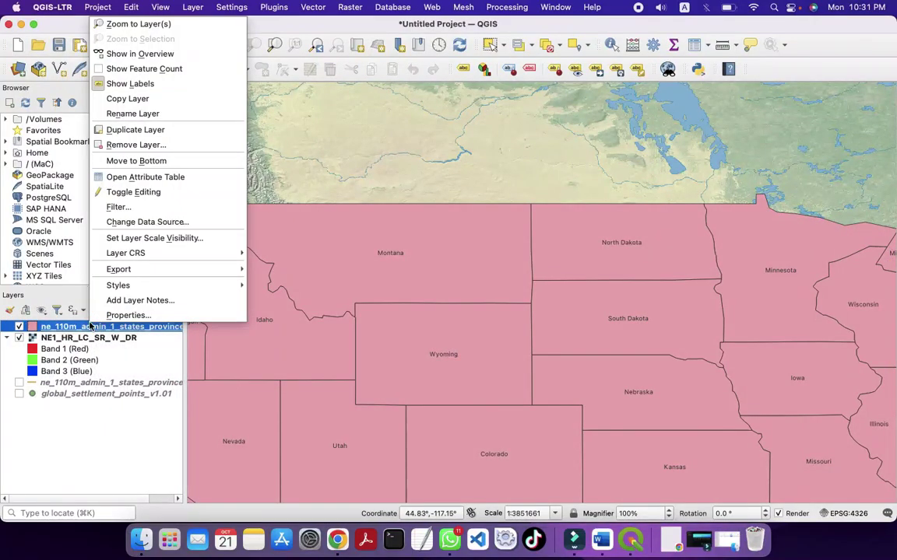
left_click(130, 313)
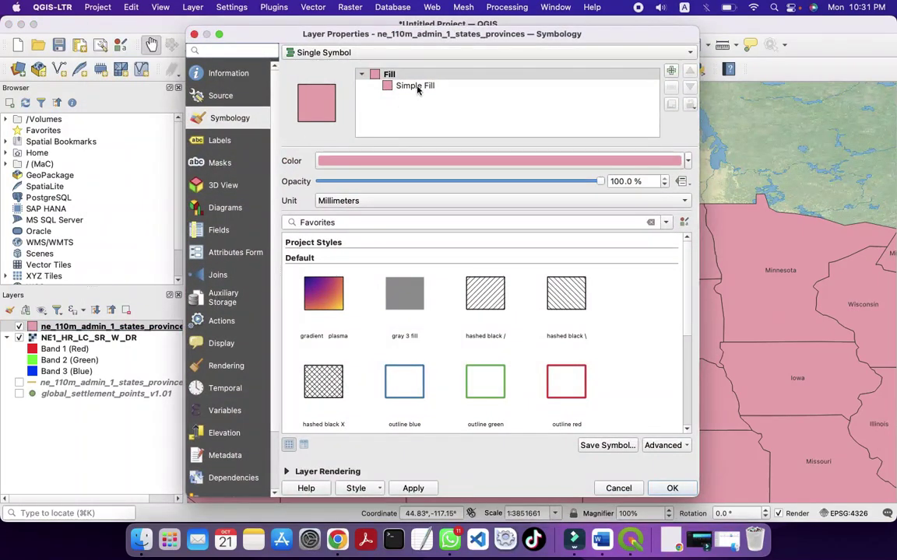
left_click(417, 87)
left_click(659, 183)
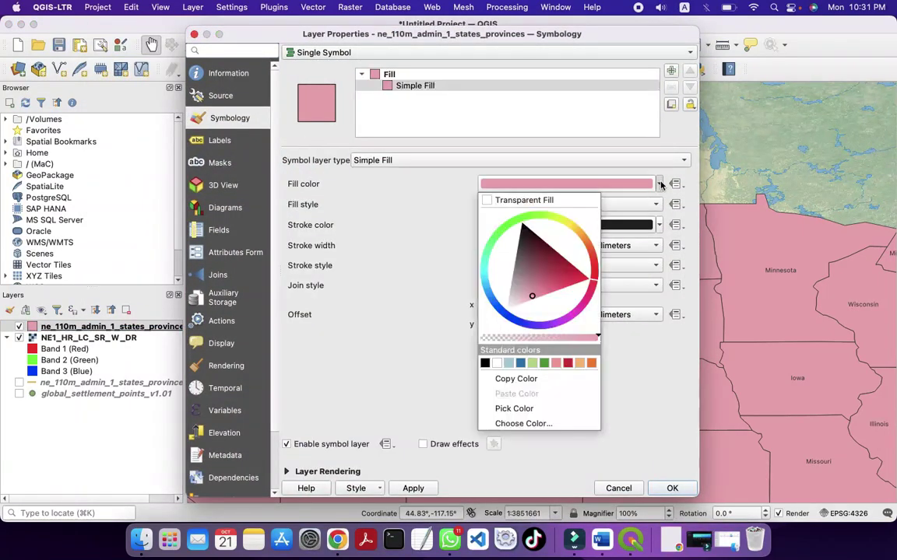
left_click(499, 200)
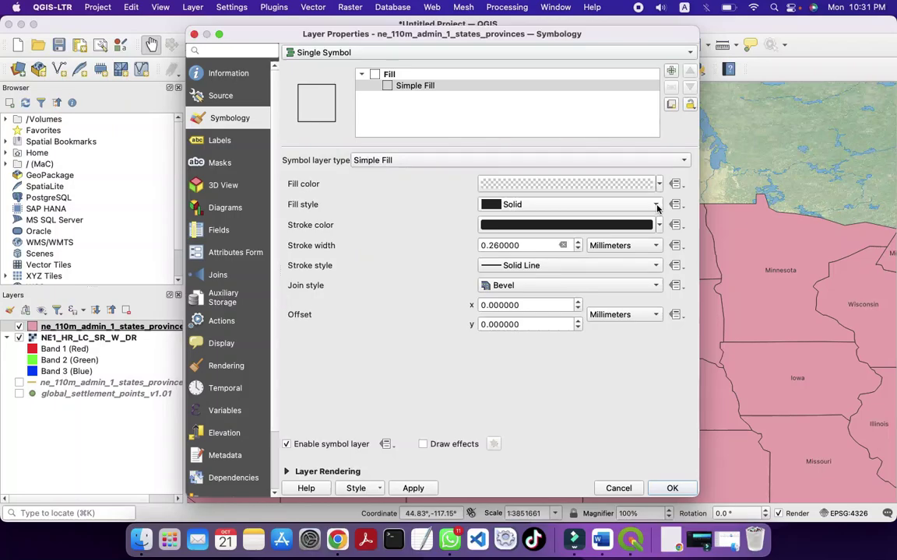
Set the stroke colour of the state polygons' Simple Fill to red
left_click(654, 206)
left_click(656, 207)
left_click(659, 225)
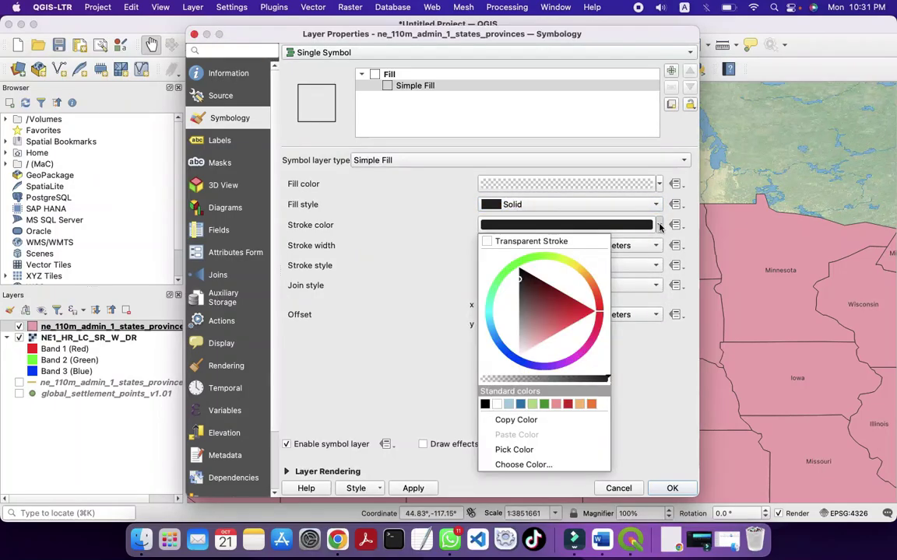
left_click_drag(524, 280, 593, 314)
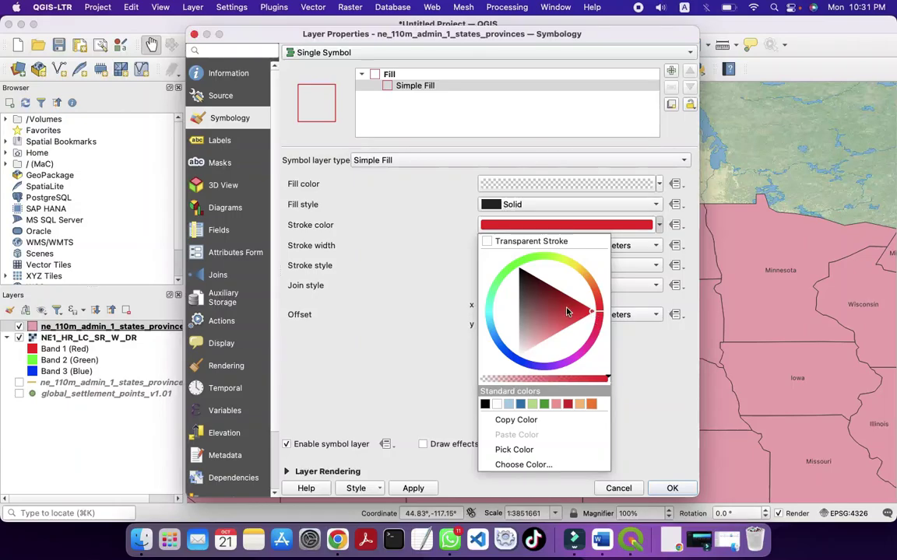
left_click(643, 413)
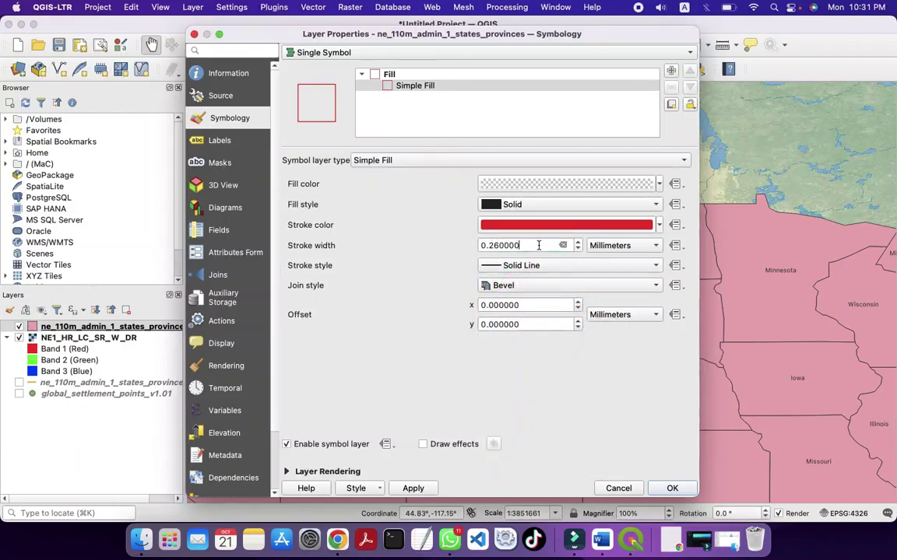
Set the state polygons' stroke width to 1 mm and accept the layer properties
key("BackSpace")
key("BackSpace")
key("BackSpace")
key("BackSpace")
key("BackSpace")
key("BackSpace")
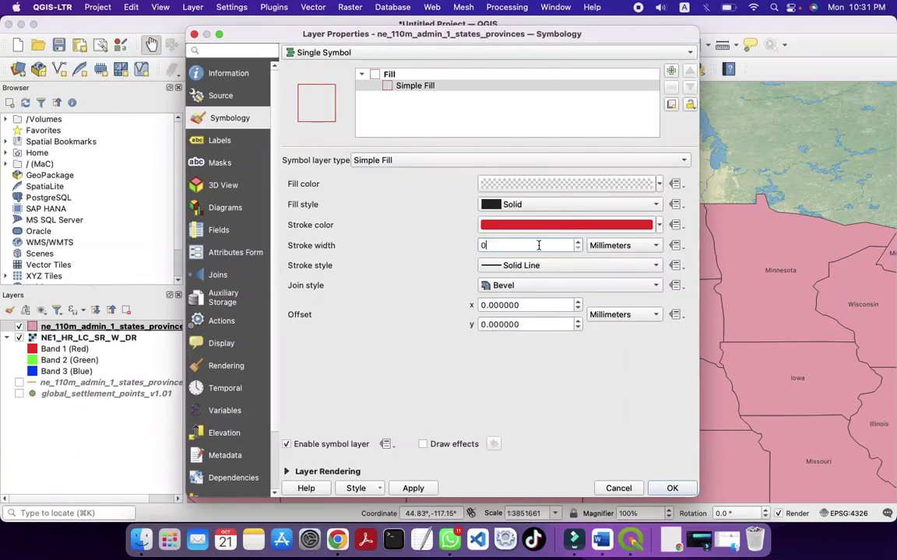
type("1")
key("Tab")
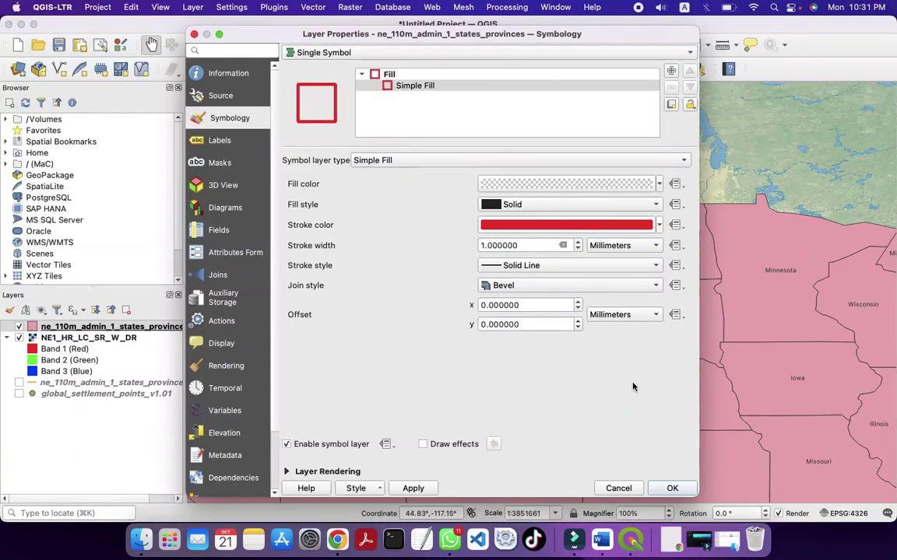
left_click(672, 488)
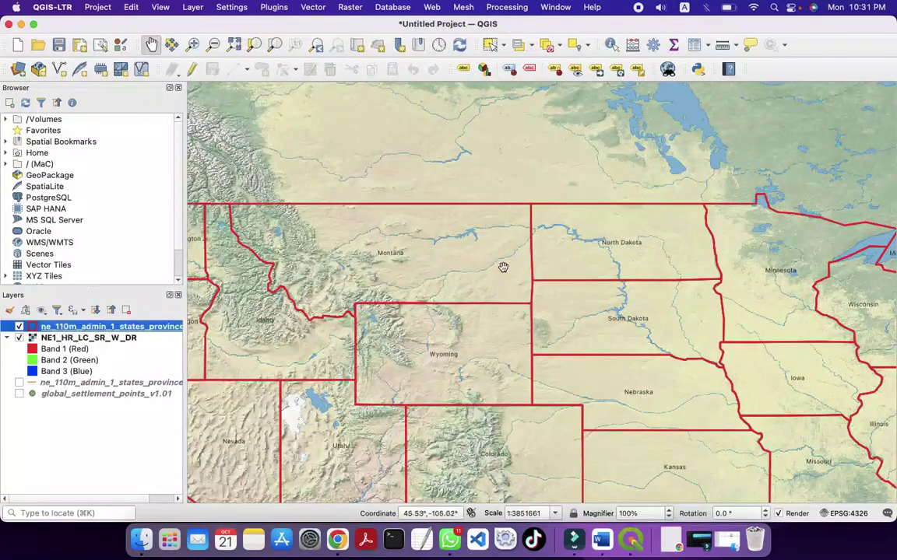
Zoom the map out to examine the state outlines over the raster from Alaska and Hawaii to the east coast
scroll(666, 310, "down", 1)
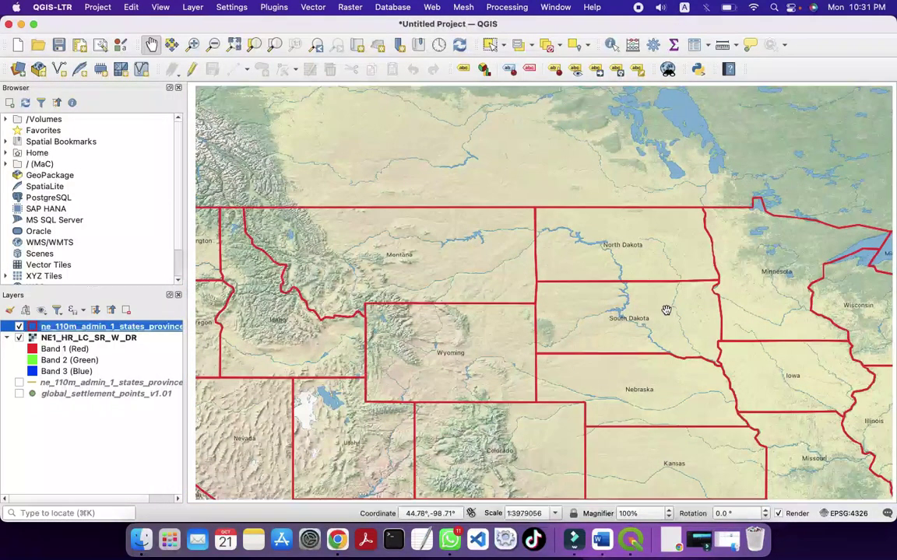
right_click(667, 311)
key("Escape")
scroll(597, 271, "down", 3)
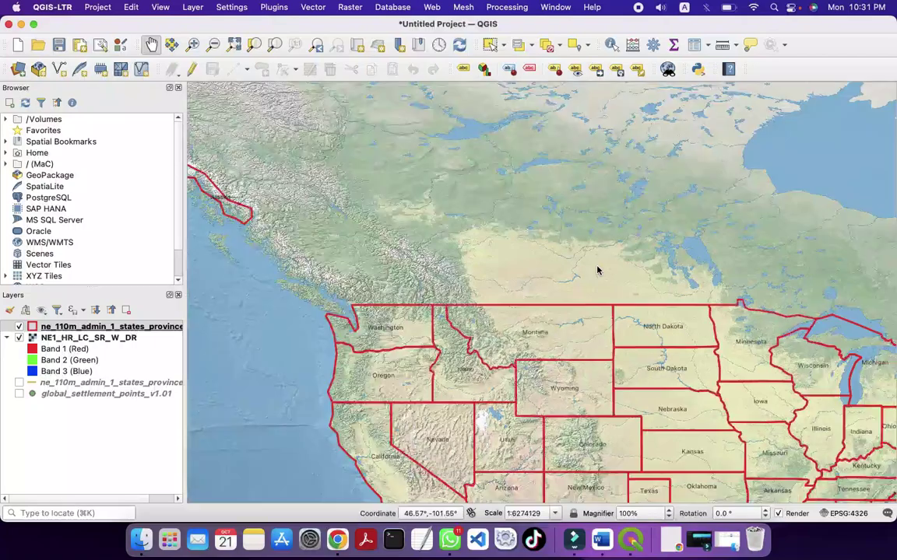
scroll(593, 274, "down", 8)
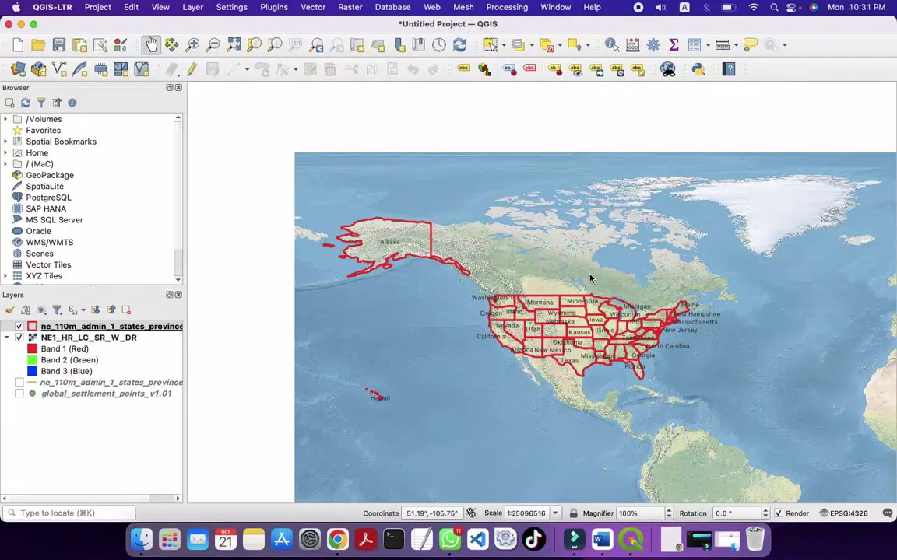
scroll(589, 278, "up", 5)
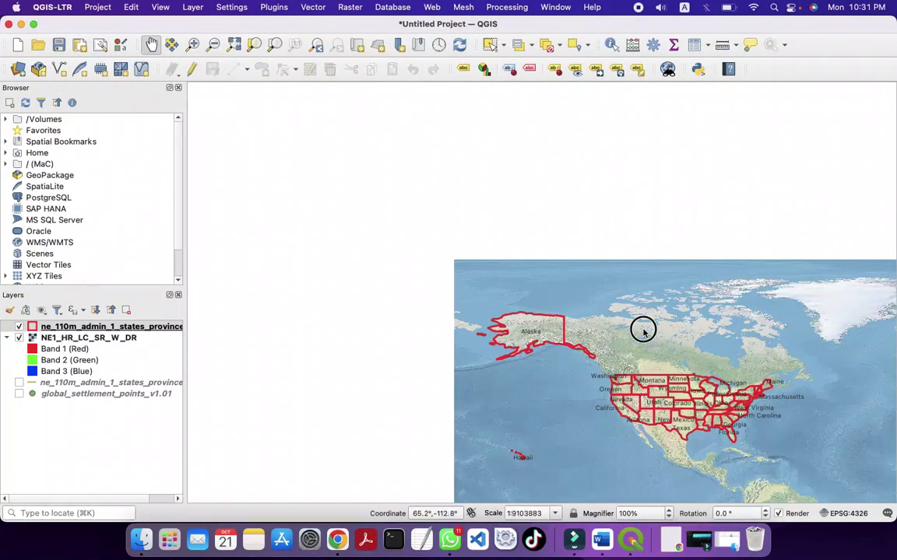
Examine the raster's terrain detail along South America's west coast, from Peru southwards to Chile and Argentina
scroll(642, 330, "down", 8)
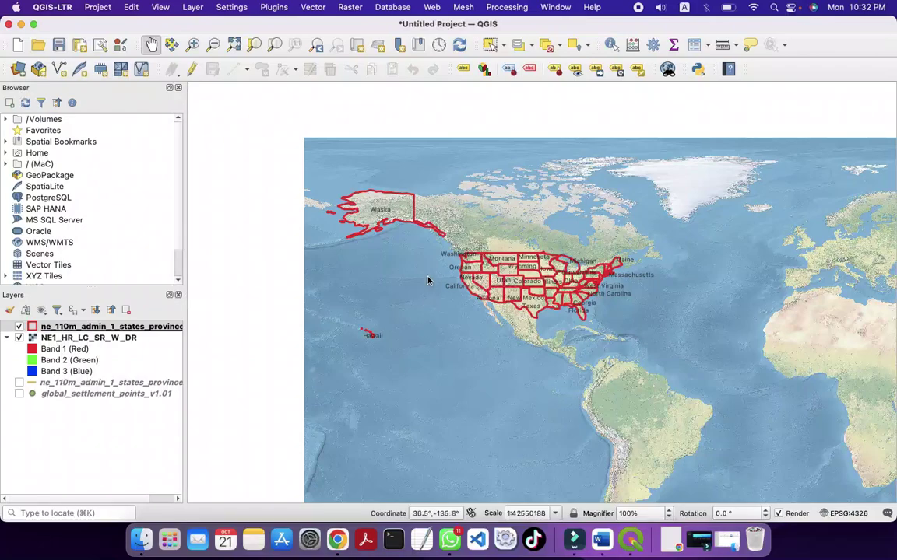
left_click(192, 44)
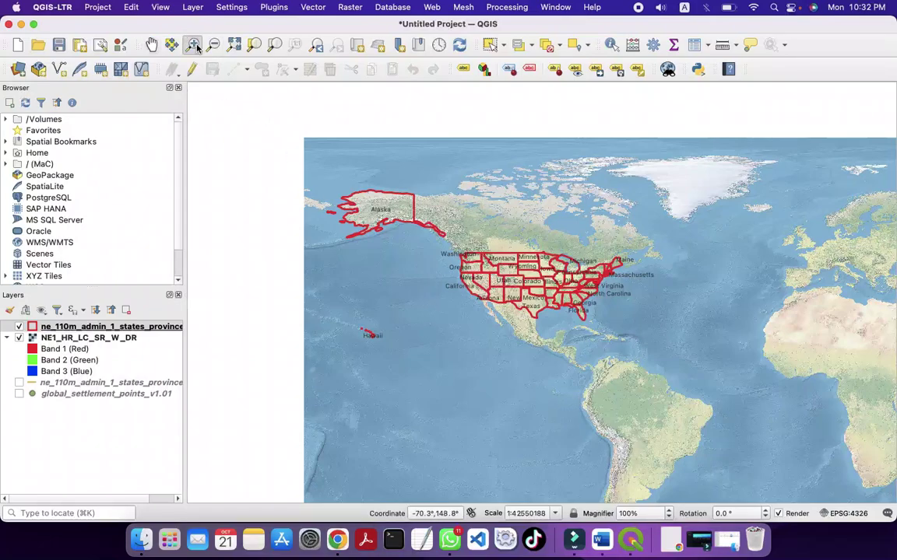
left_click_drag(566, 385, 646, 450)
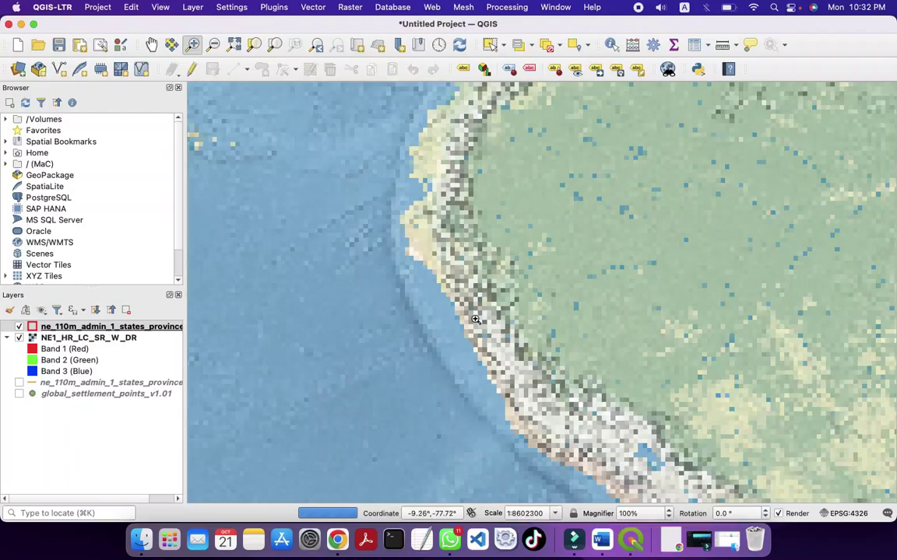
left_click_drag(417, 226, 557, 403)
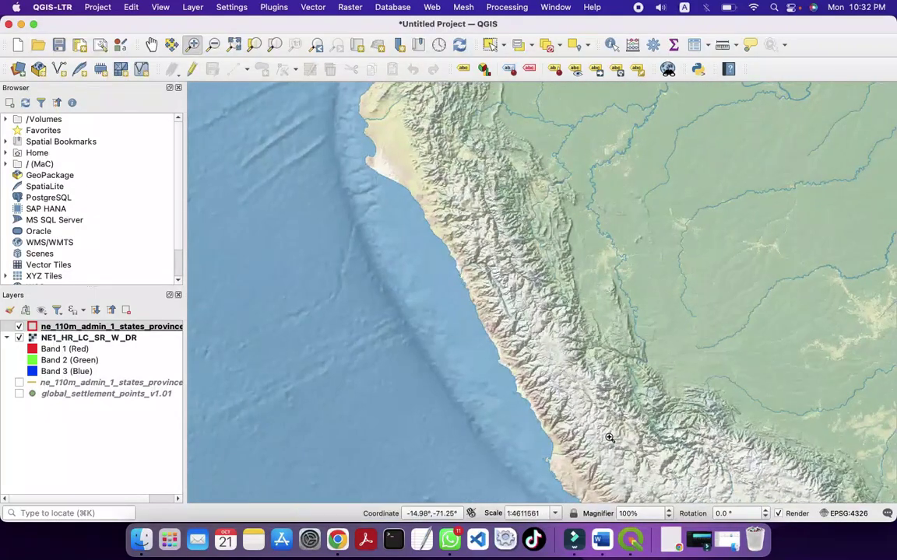
left_click(151, 43)
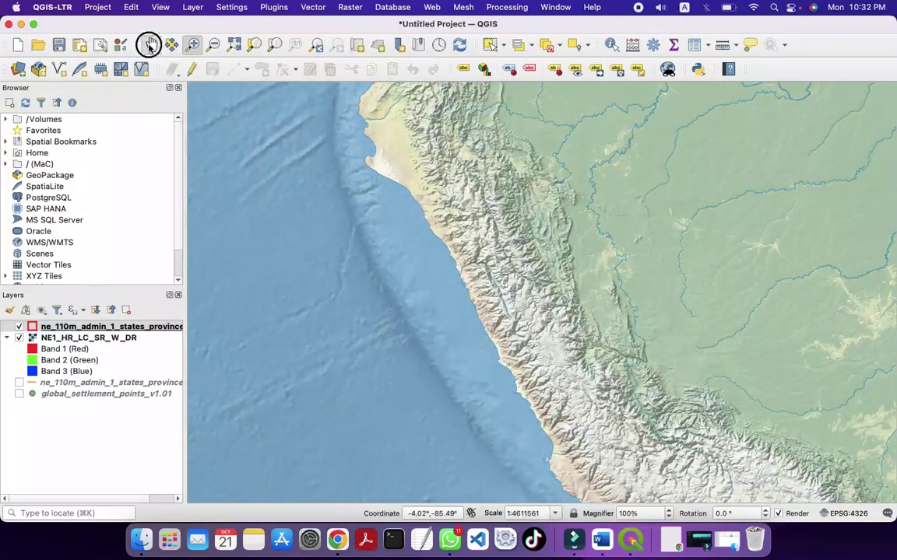
left_click_drag(497, 280, 516, 90)
left_click_drag(553, 244, 544, 104)
left_click_drag(467, 233, 468, 69)
View the raster at full world extent, and return to the red state outlines covering Alaska, Hawaii and the contiguous United States
left_click(212, 46)
left_click_drag(265, 126, 688, 389)
left_click_drag(384, 224, 644, 467)
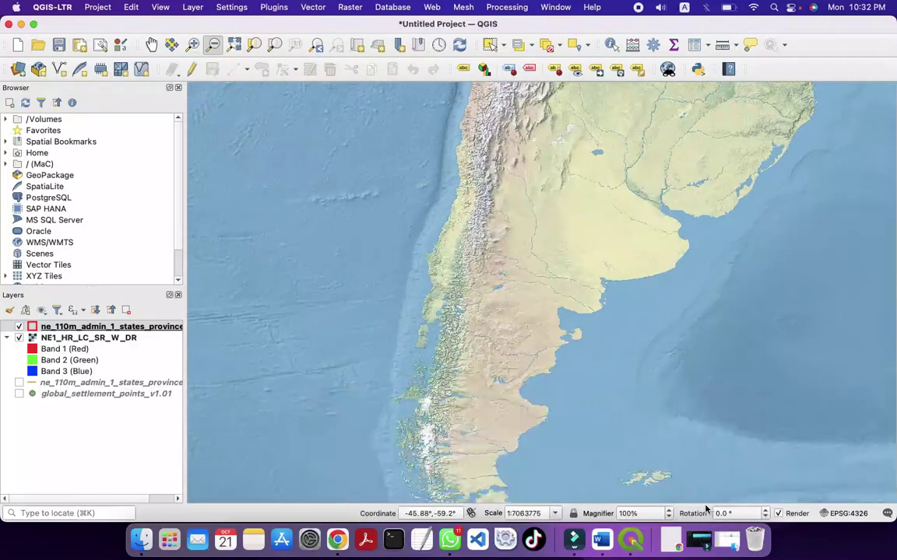
left_click_drag(410, 176, 530, 286)
left_click_drag(384, 155, 685, 332)
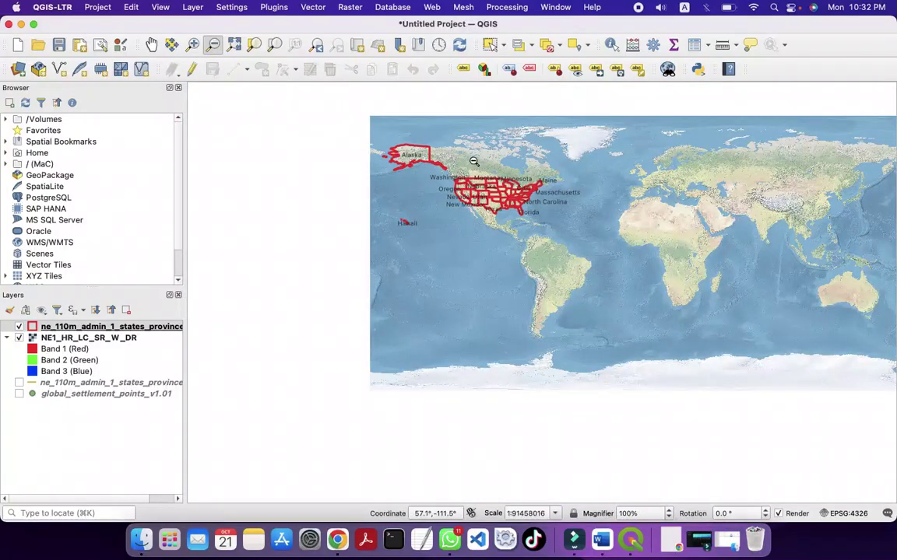
left_click_drag(470, 147, 545, 222)
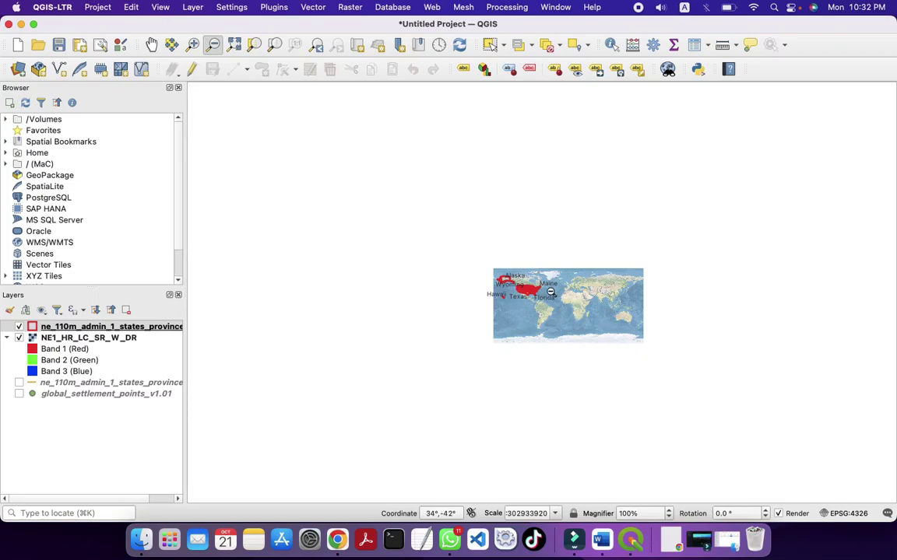
left_click(192, 44)
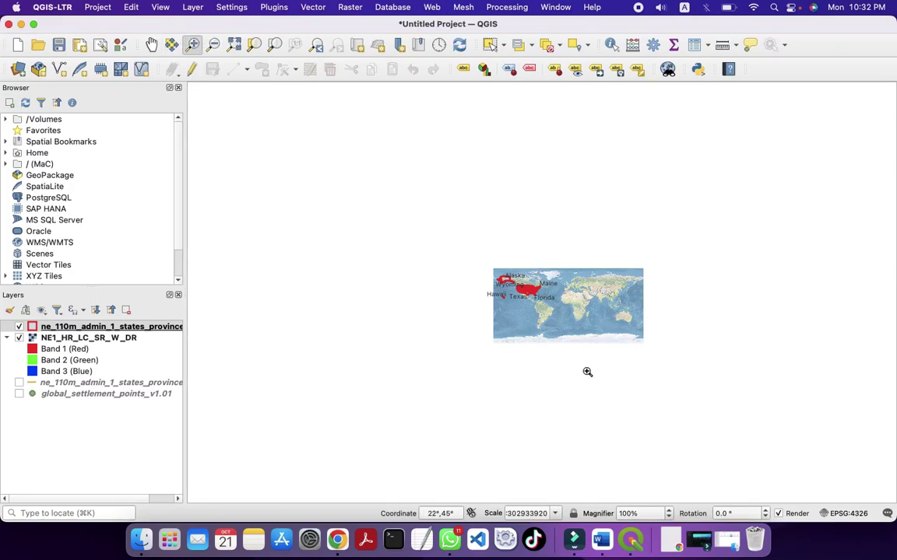
left_click_drag(478, 247, 555, 323)
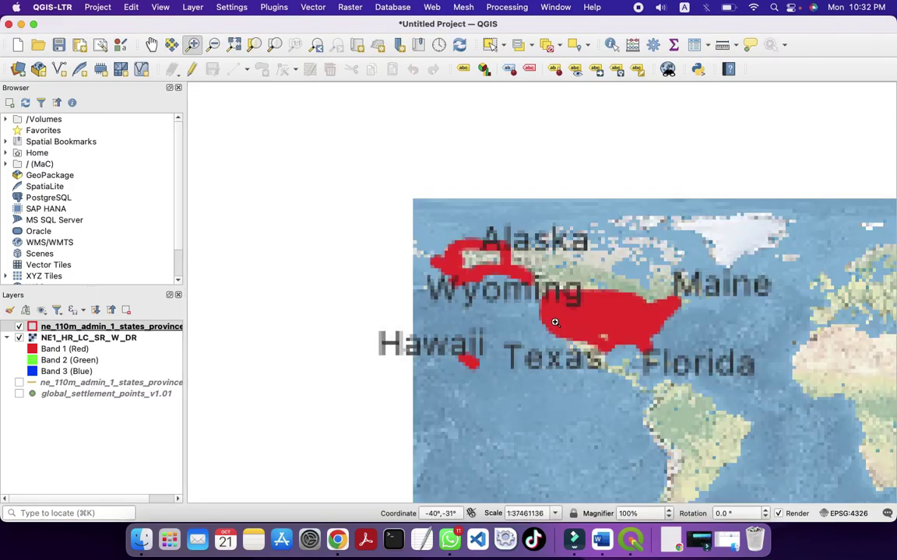
left_click_drag(434, 238, 674, 381)
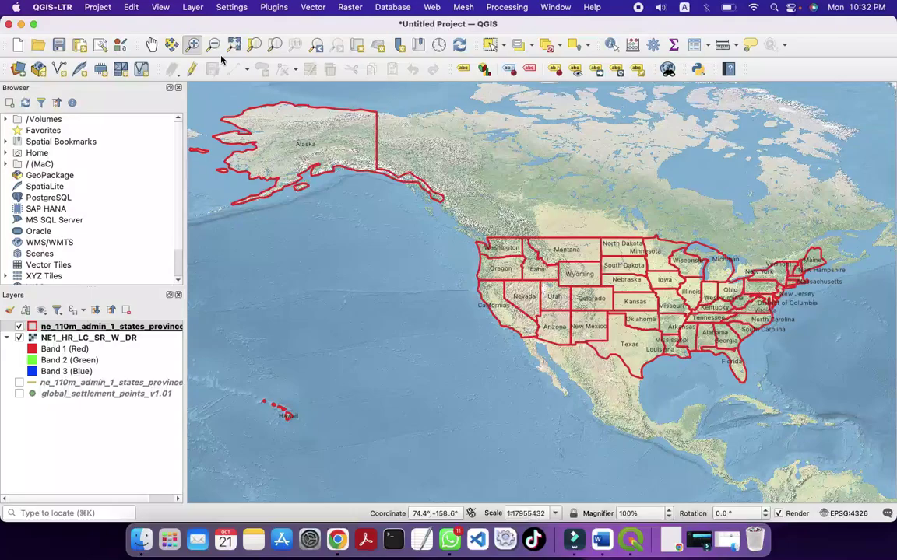
Inspect the raster between southeast Alaska and Montana up close, and return to the world extent
left_click_drag(419, 123, 607, 242)
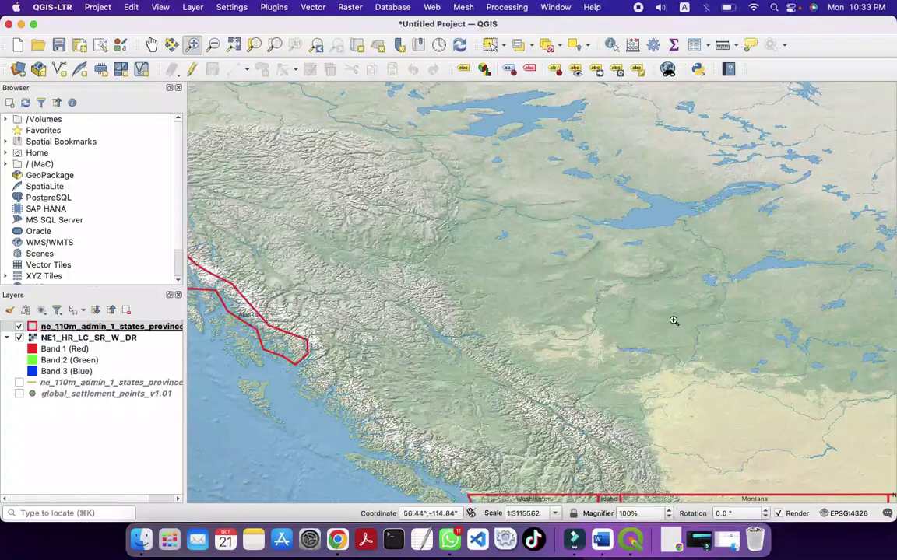
left_click(213, 45)
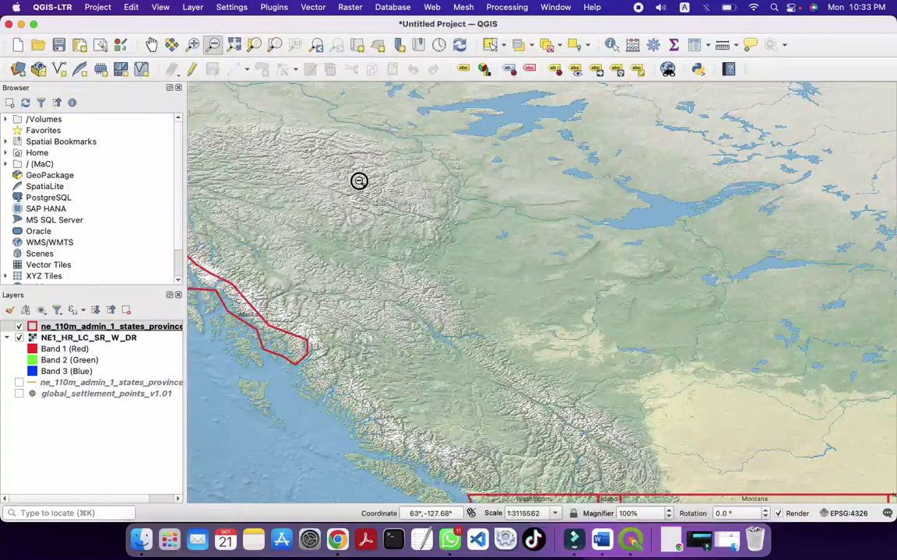
left_click_drag(358, 180, 687, 407)
left_click_drag(508, 208, 728, 392)
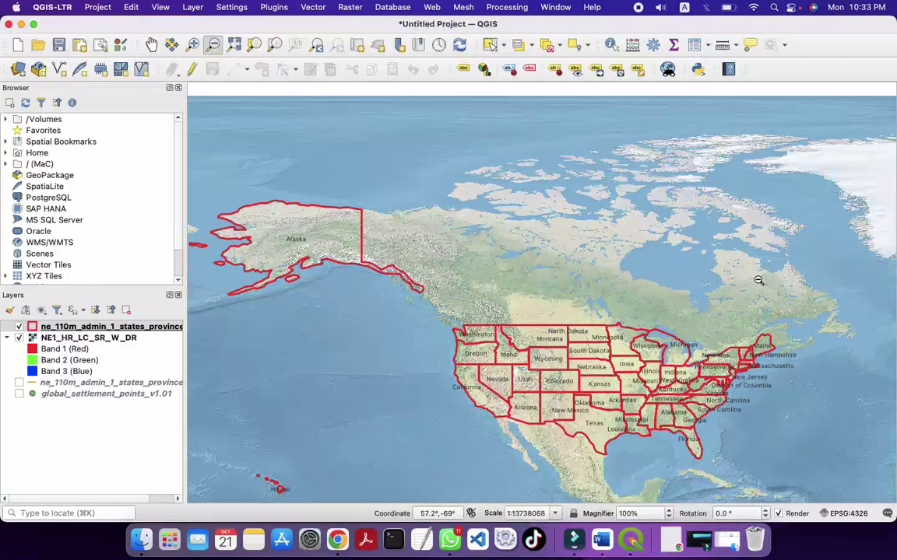
left_click_drag(754, 291, 679, 273)
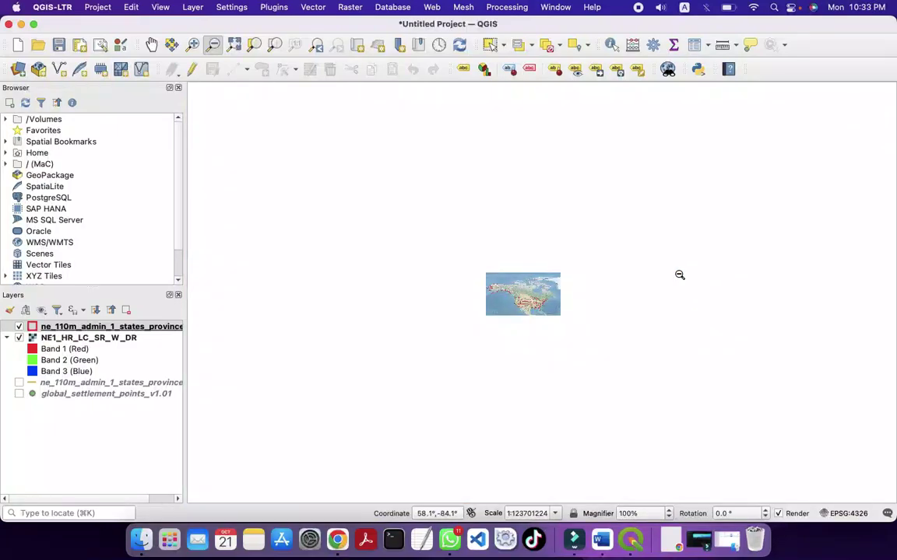
Examine the raster's relief over the Himalayas and the Tibetan Plateau, and return to a view of Eurasia and Africa
left_click(193, 44)
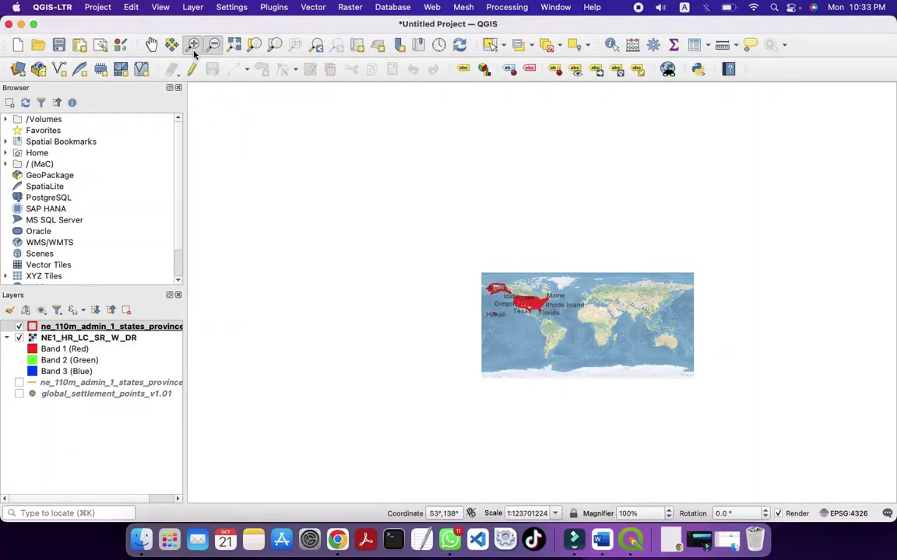
left_click_drag(620, 300, 673, 333)
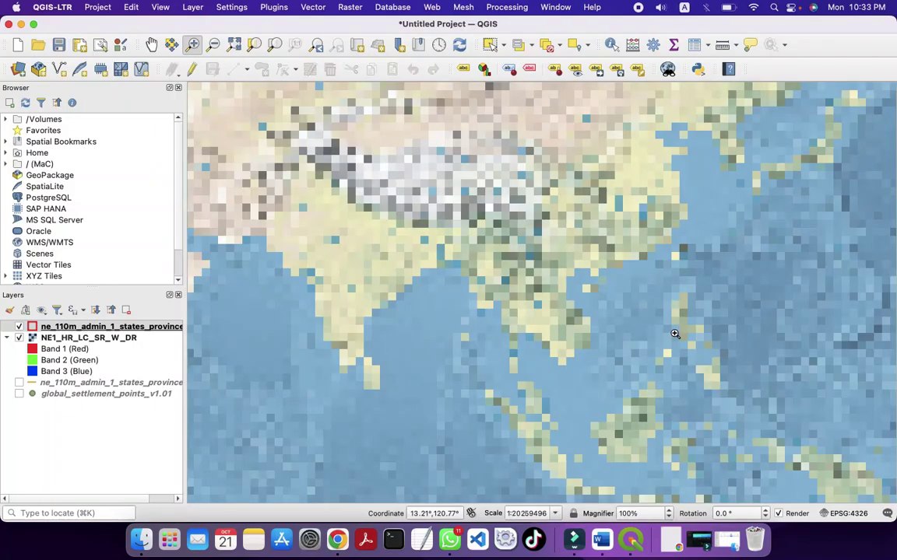
left_click_drag(330, 136, 549, 209)
left_click_drag(246, 137, 776, 433)
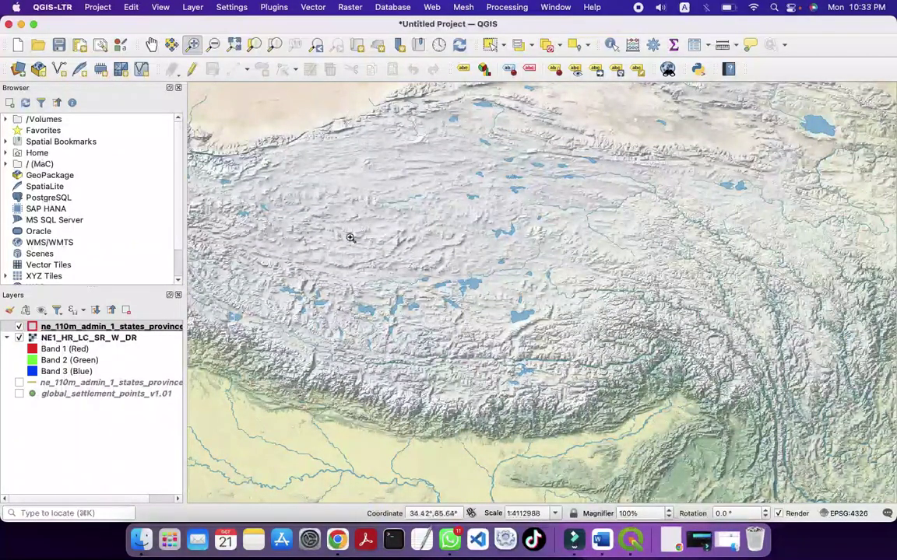
left_click(213, 44)
left_click_drag(315, 178, 761, 429)
left_click_drag(420, 236, 530, 315)
left_click_drag(395, 191, 683, 352)
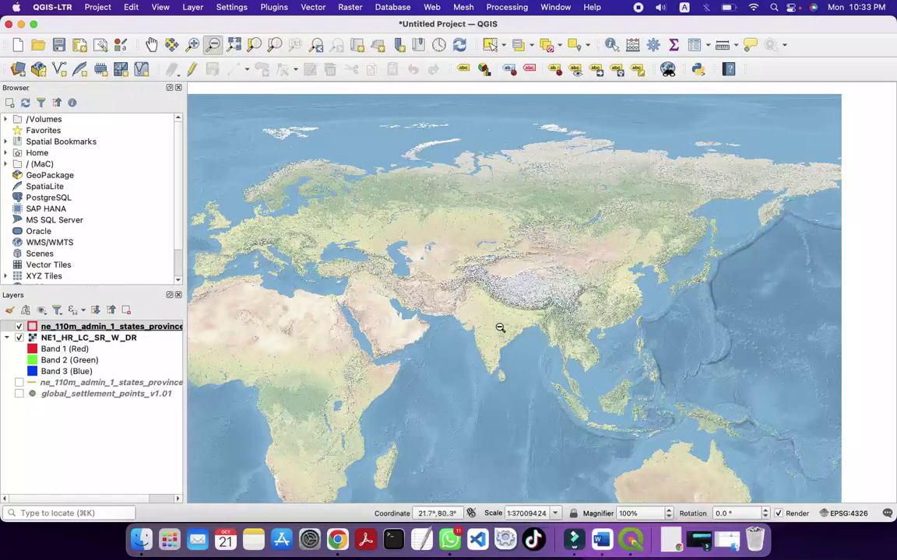
Magnify the raster from South Asia into the ocean southwest of Sumatra until its individual square cells are distinguishable
left_click(192, 45)
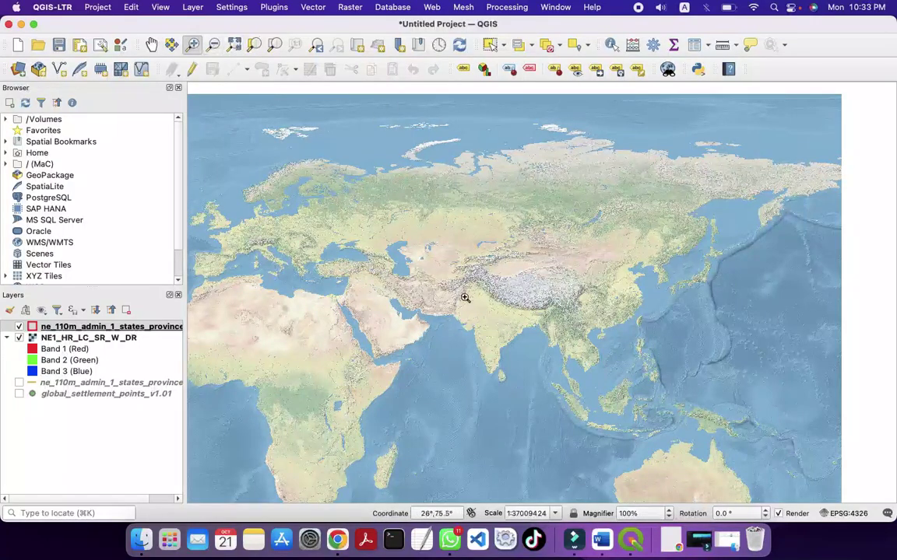
left_click_drag(399, 231, 730, 448)
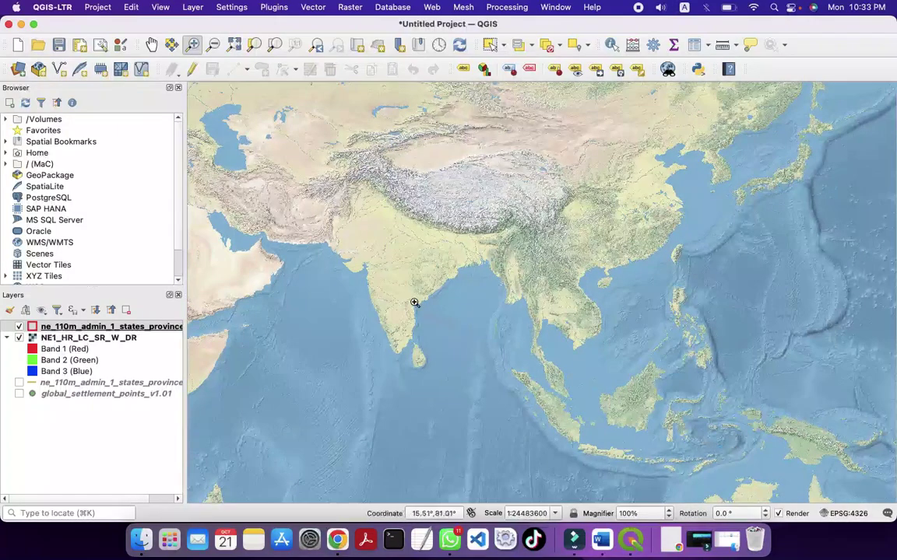
left_click_drag(340, 251, 623, 424)
left_click_drag(314, 233, 680, 476)
left_click_drag(342, 205, 736, 433)
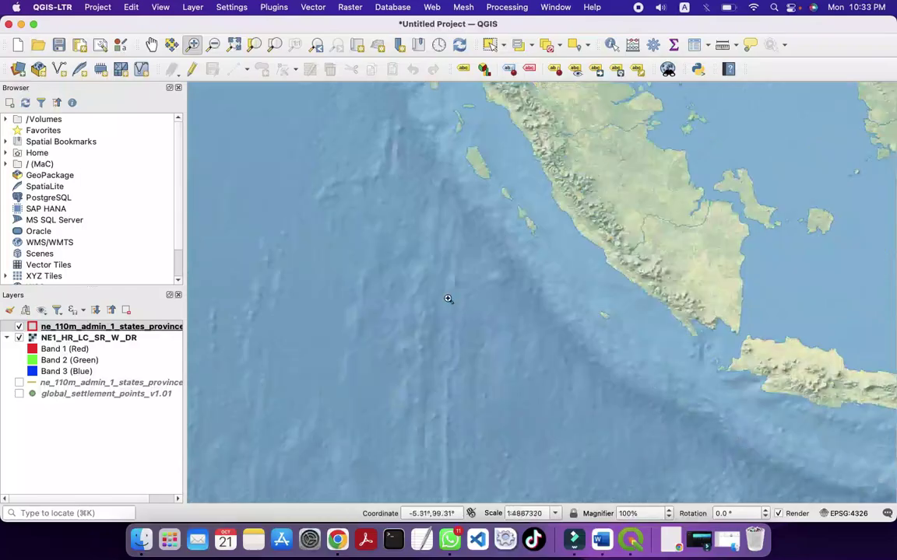
left_click_drag(358, 234, 747, 450)
left_click_drag(333, 220, 618, 370)
left_click_drag(376, 218, 819, 462)
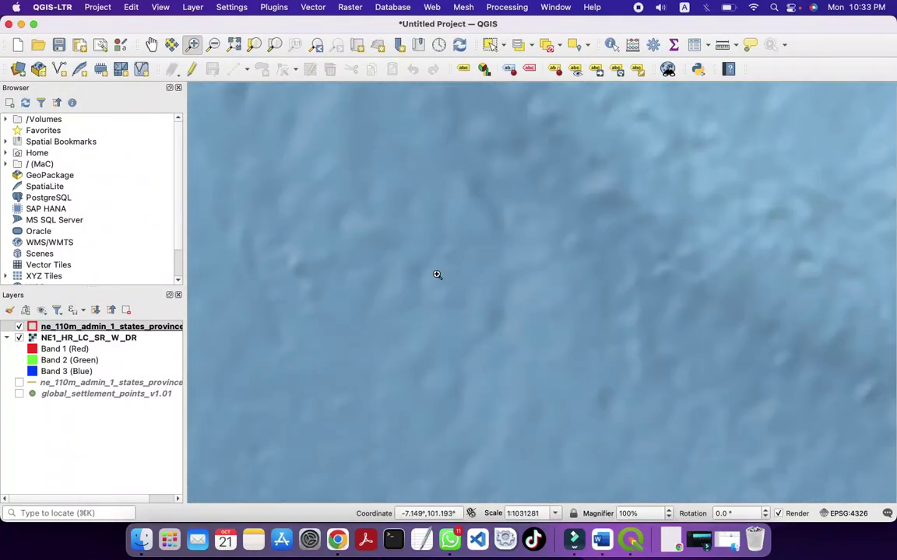
left_click_drag(382, 220, 837, 427)
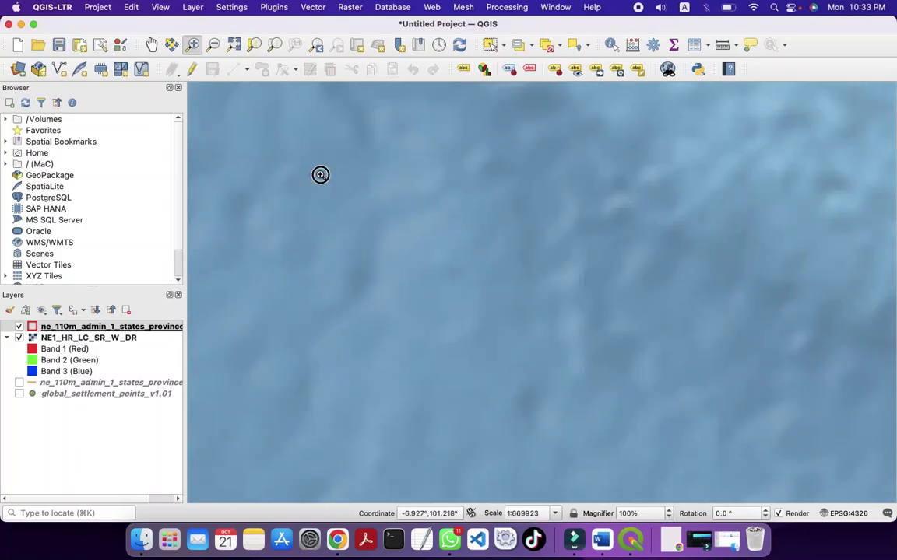
left_click_drag(320, 175, 776, 368)
left_click_drag(360, 160, 780, 395)
left_click_drag(449, 201, 747, 437)
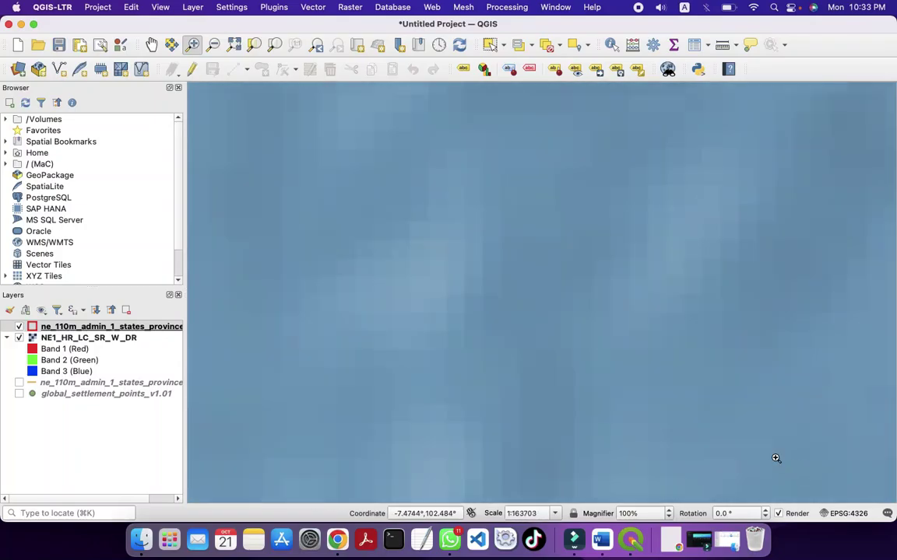
left_click_drag(326, 210, 642, 385)
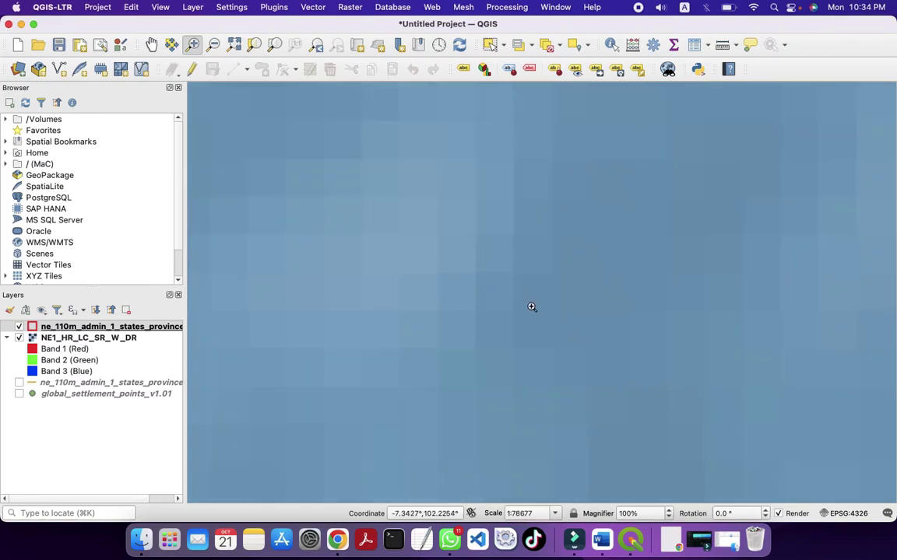
left_click_drag(314, 176, 603, 348)
left_click_drag(362, 170, 796, 374)
left_click_drag(278, 155, 874, 421)
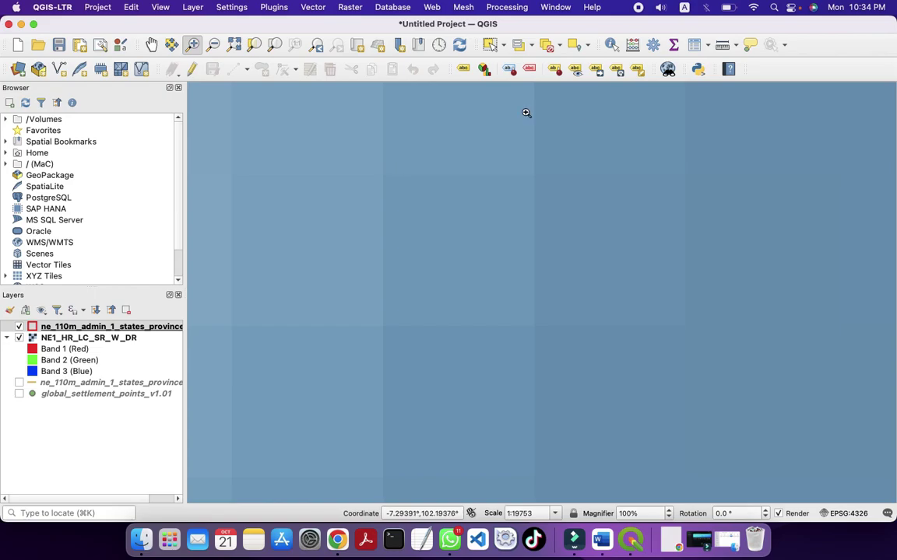
Measure the width and height of one raster cell with the Measure Line tool in ellipsoidal meters
left_click(736, 45)
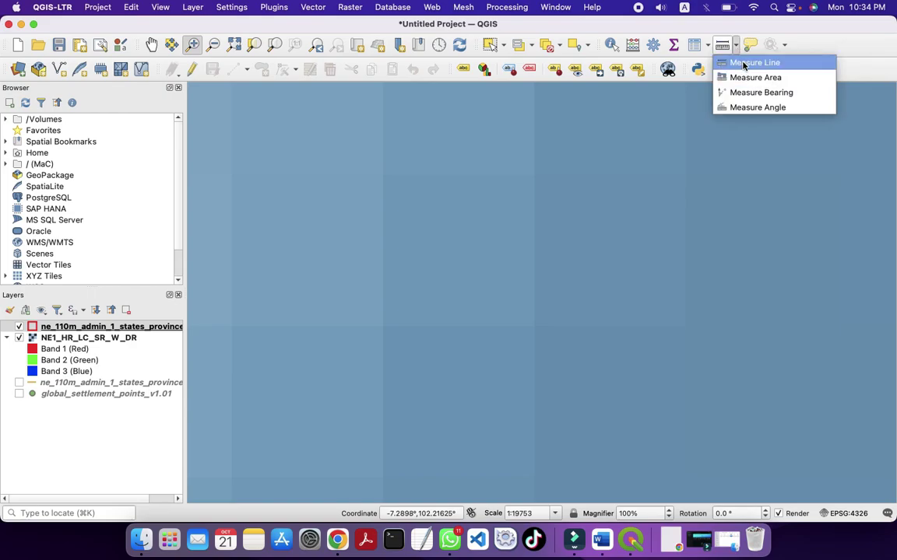
left_click(743, 64)
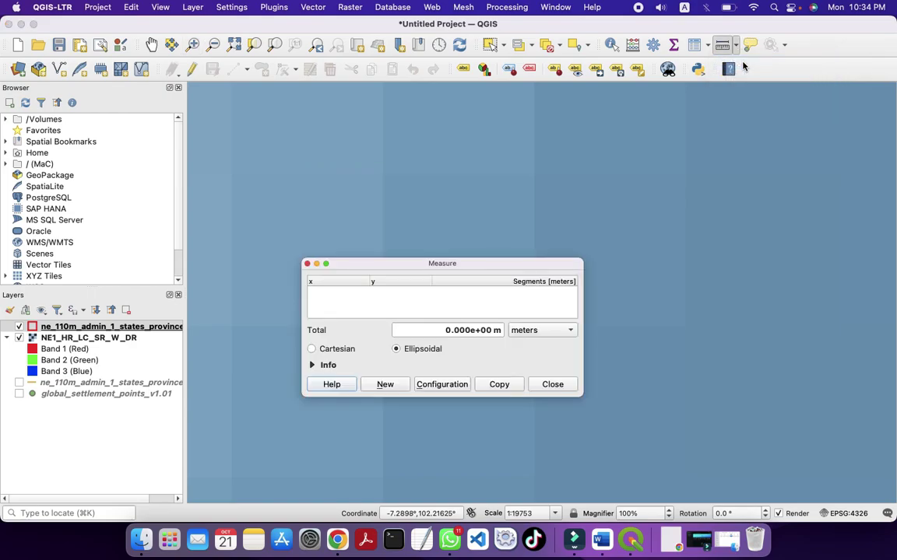
left_click(554, 334)
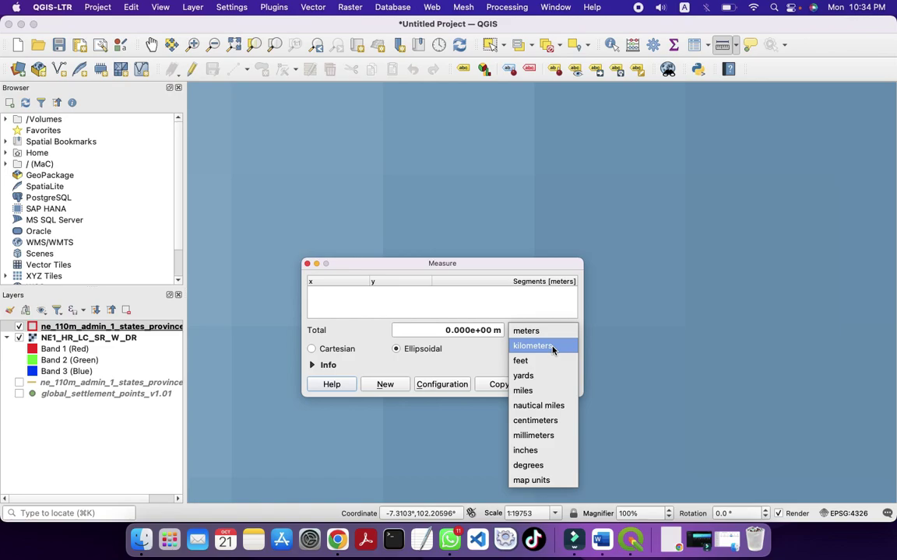
left_click(544, 332)
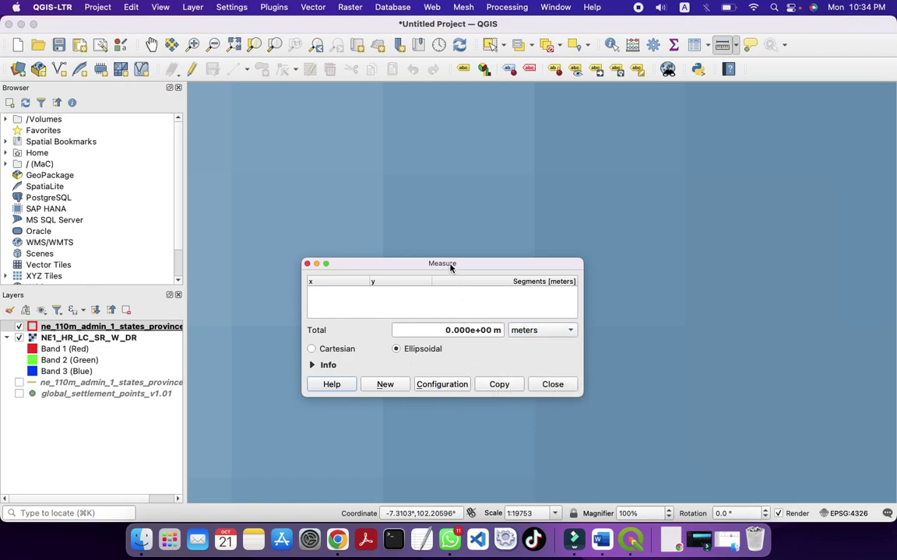
left_click_drag(452, 266, 705, 112)
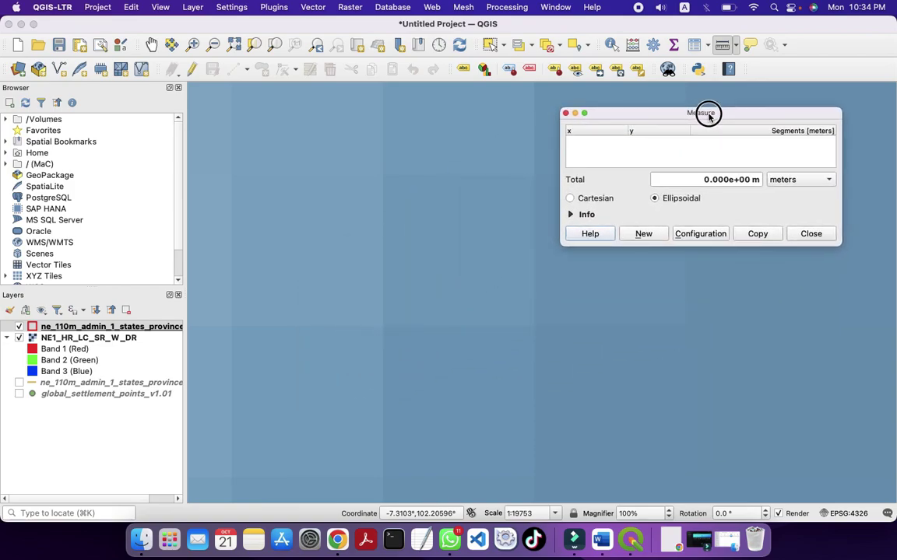
left_click(385, 179)
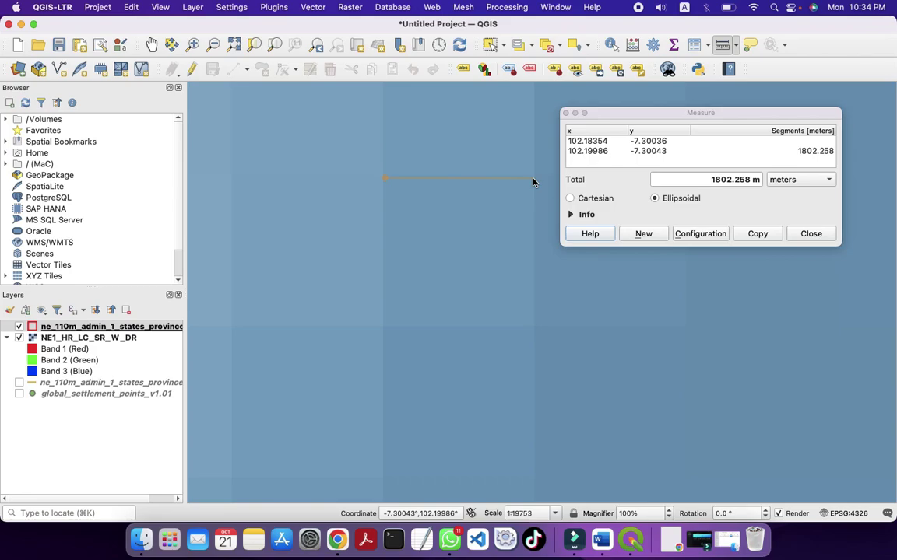
left_click(534, 181)
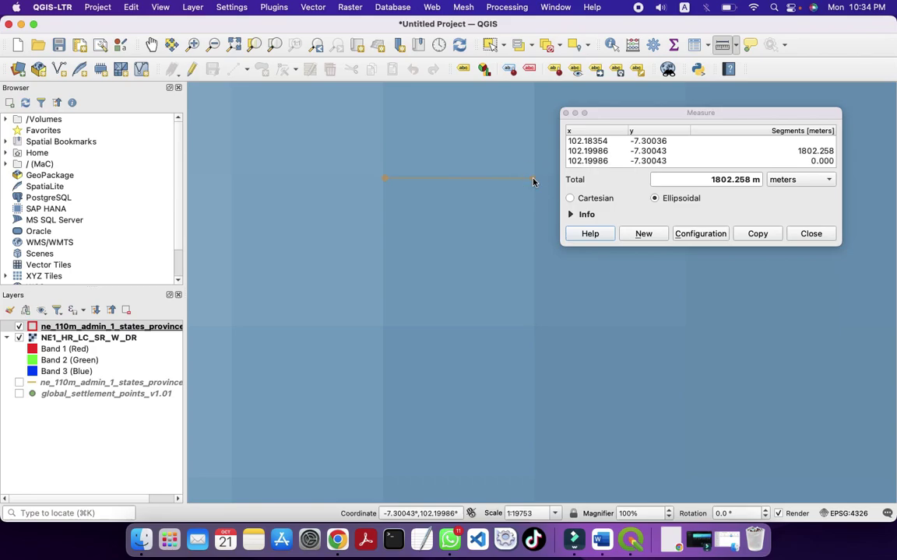
left_click(534, 329)
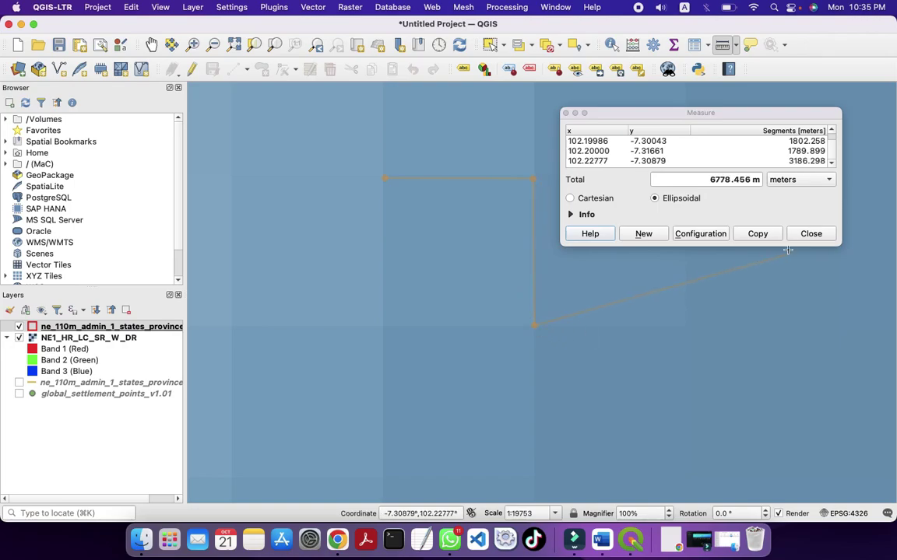
Remeasure the upper edge of the same raster cell with a fresh ellipsoidal measurement, and zoom to the ne_110m_admin_1_states_provinces polygon layer
left_click(639, 235)
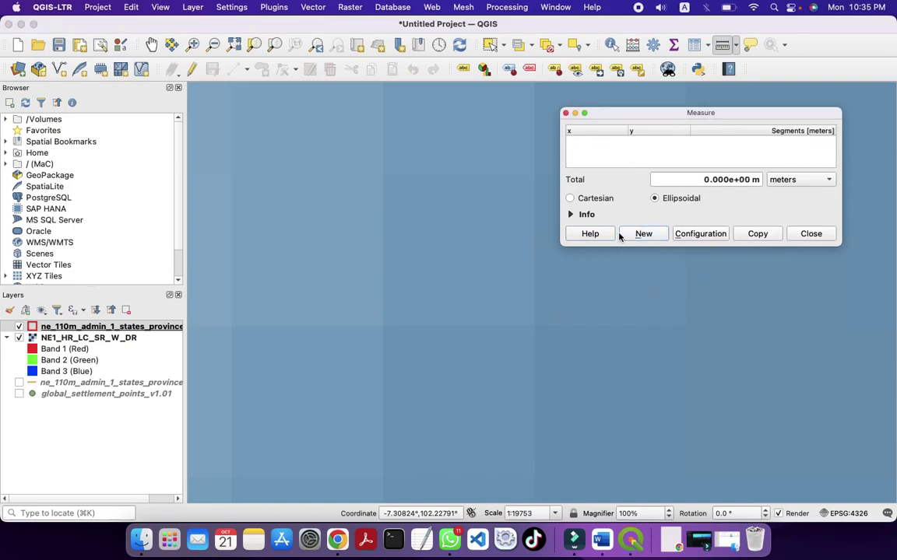
left_click(385, 178)
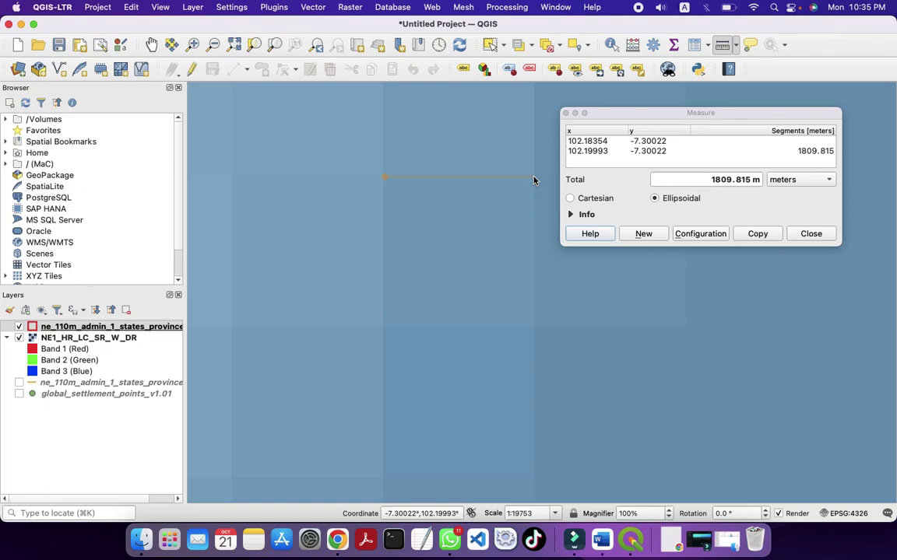
left_click(811, 234)
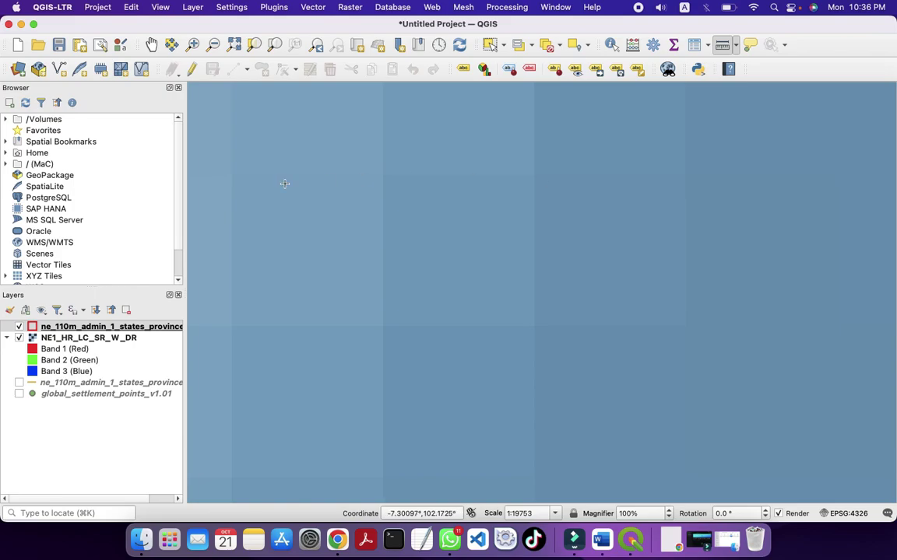
right_click(74, 327)
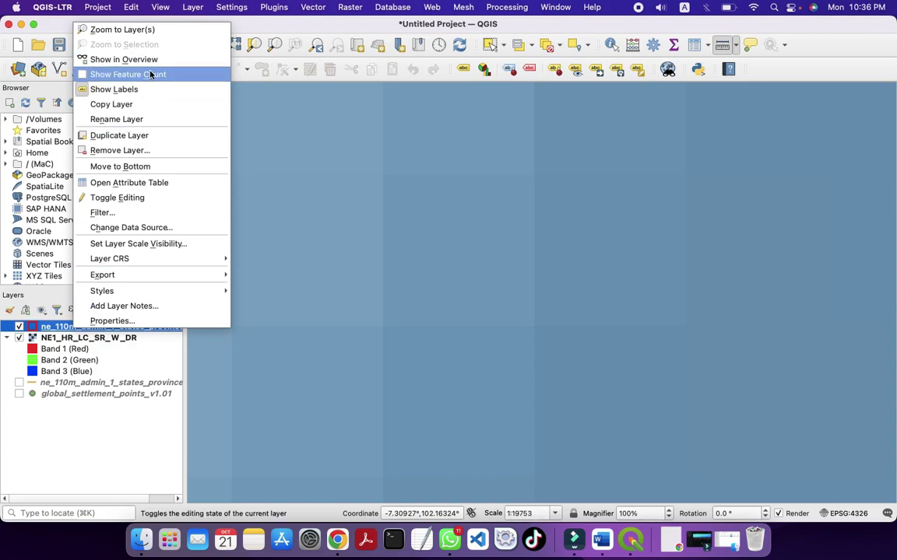
left_click(122, 30)
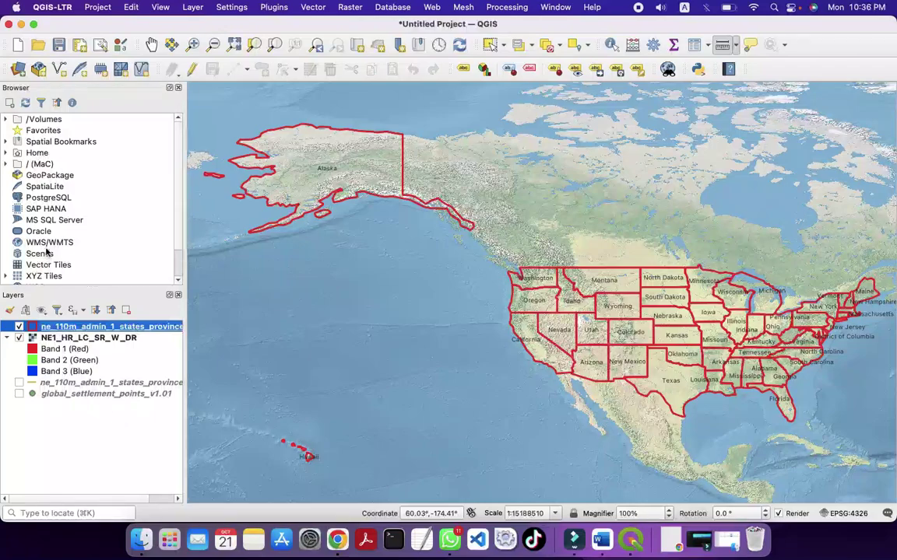
Browse the Data Source Manager's file tree to the contents of the grump-v1-settlement-points-rev01-shp folder in Downloads
left_click(17, 70)
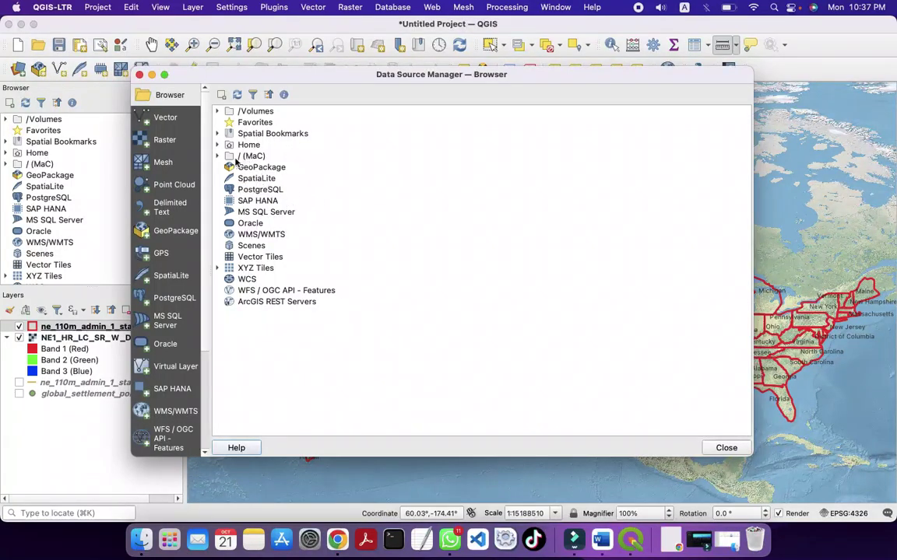
left_click(219, 157)
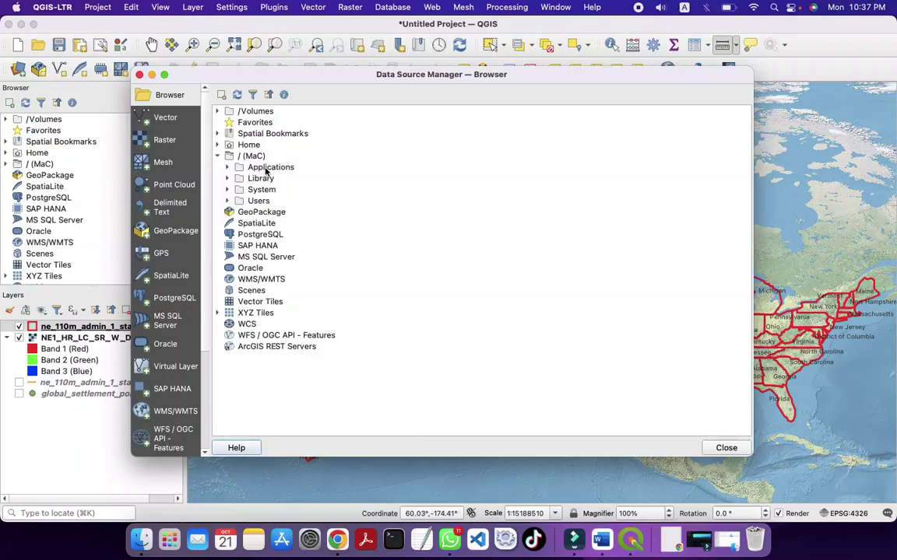
left_click(226, 201)
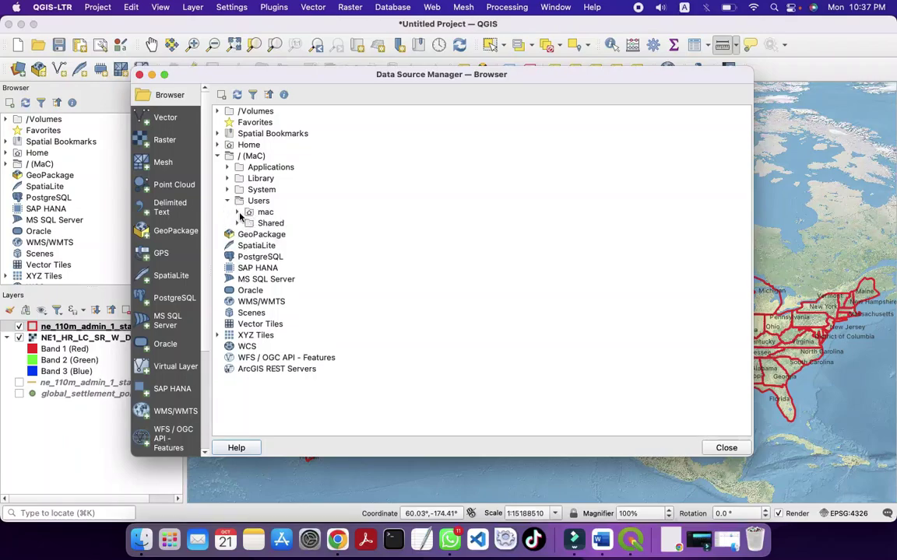
left_click(237, 211, "shift")
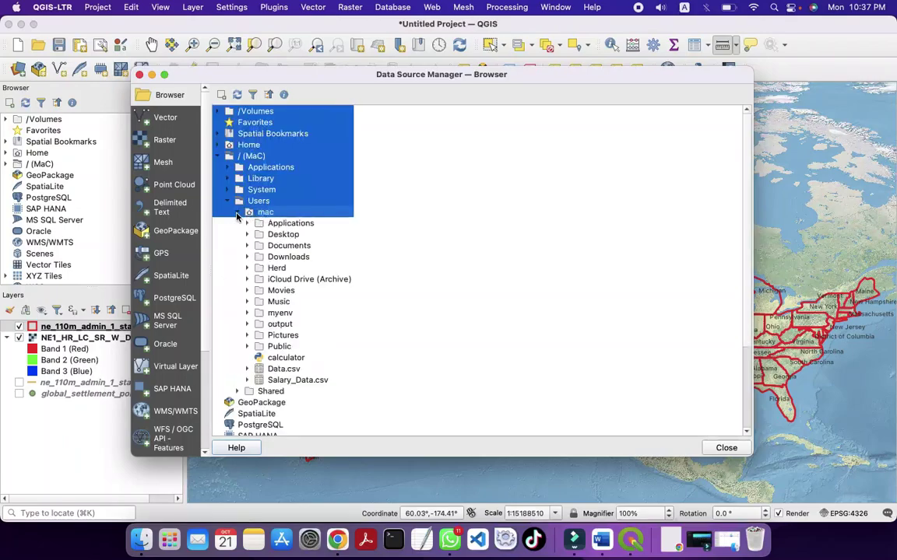
left_click(292, 261)
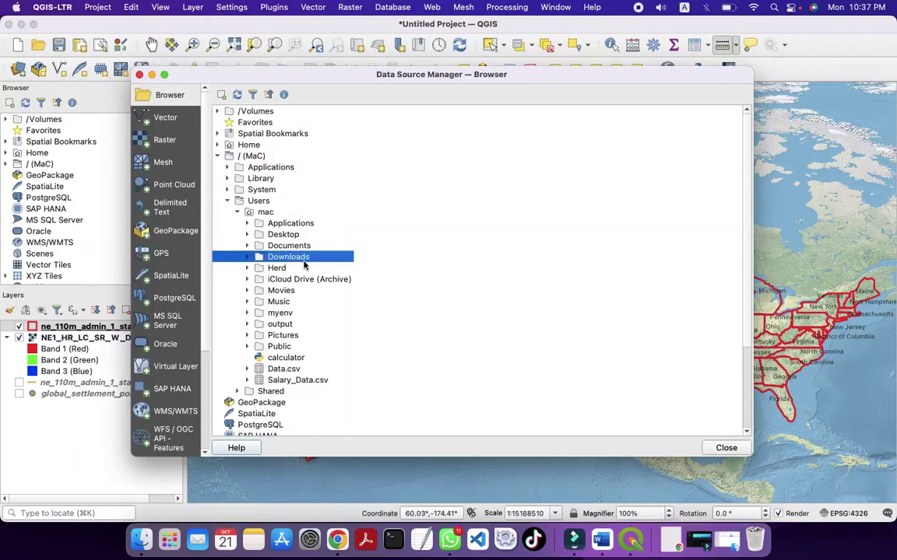
left_click(249, 259)
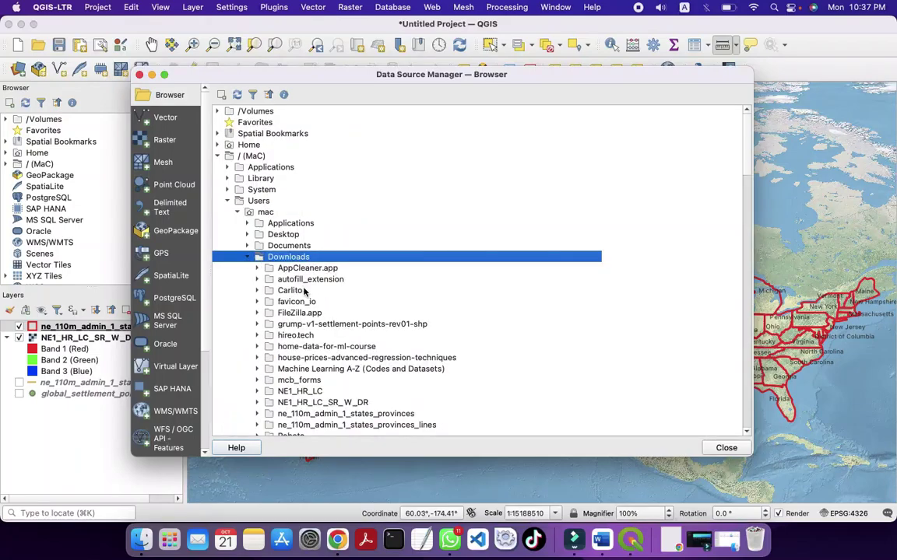
scroll(315, 309, "down", 3)
scroll(315, 309, "down", 1)
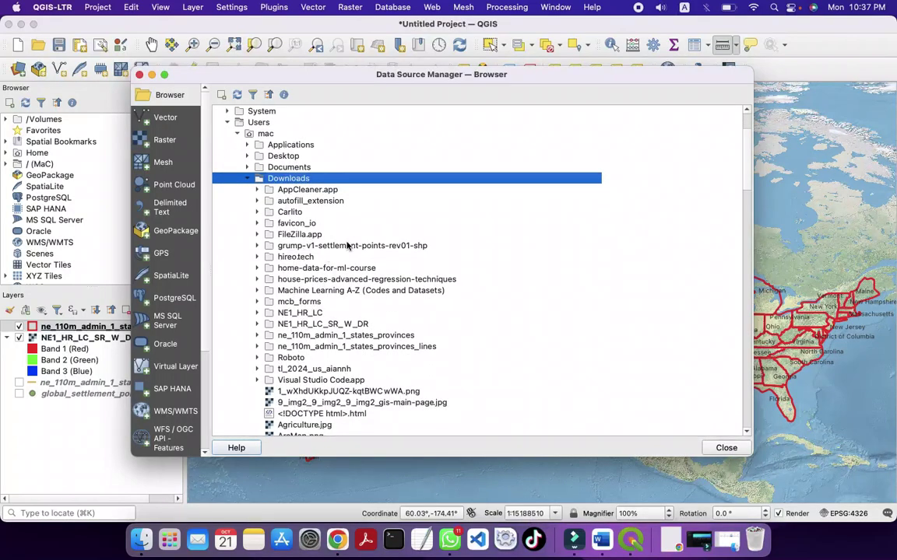
left_click(267, 246, "shift")
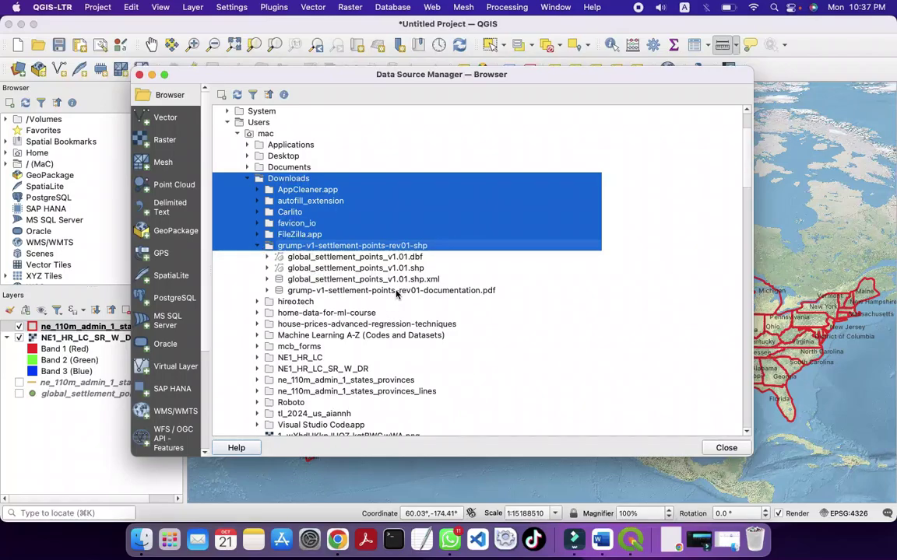
left_click(334, 257)
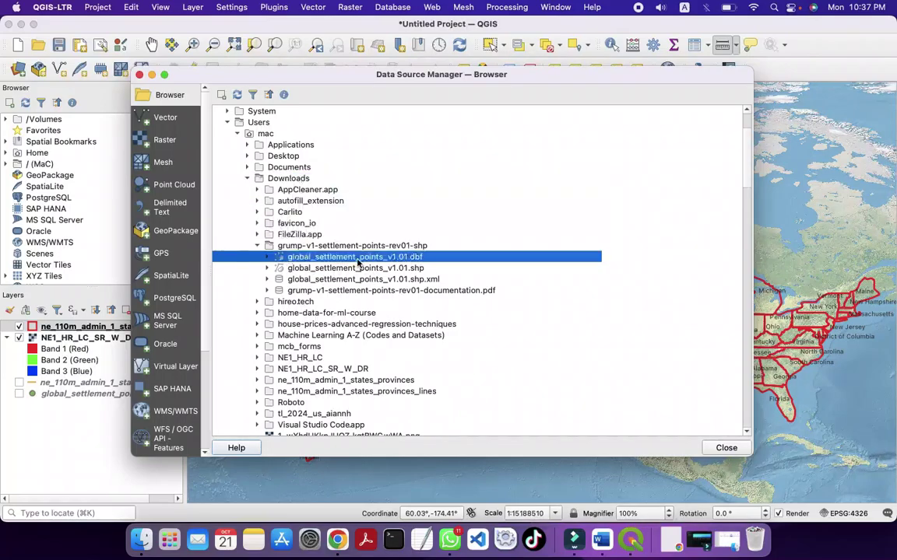
left_click(340, 246)
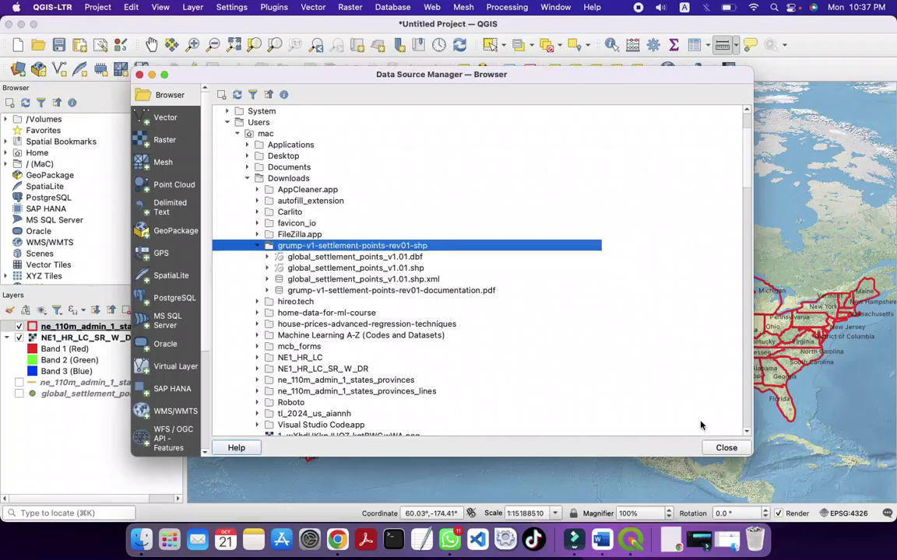
Try to add global_settlement_points_v1.01.shp from the grump-v1-settlement-points-rev01-shp folder as a raster layer
left_click(164, 142)
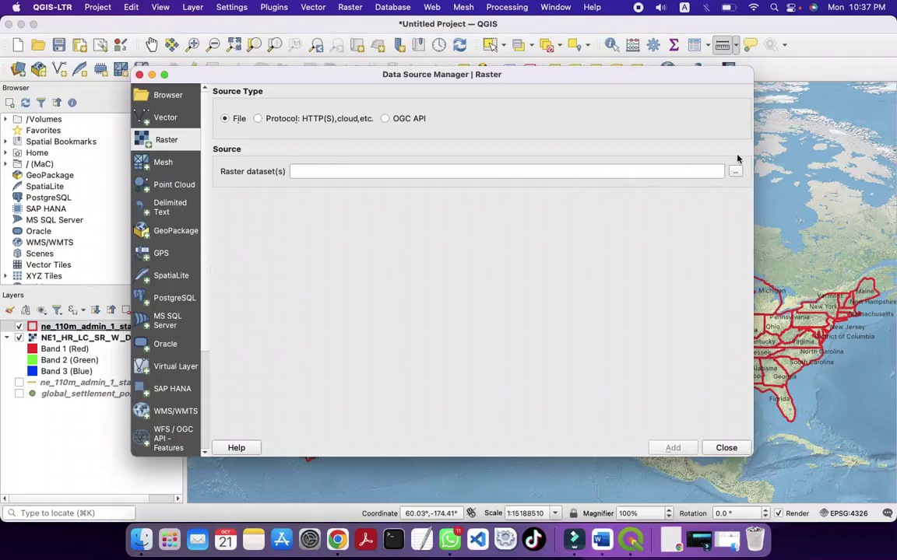
left_click(735, 175)
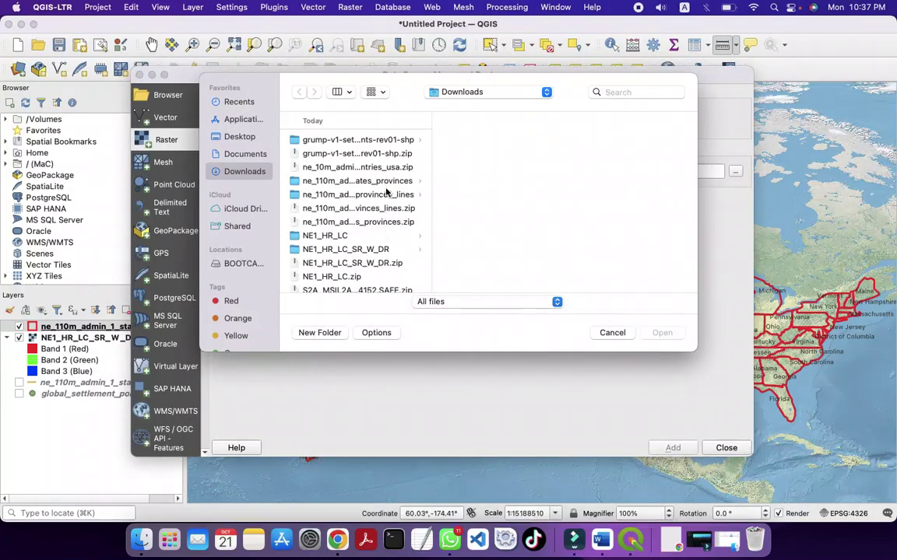
left_click(373, 142)
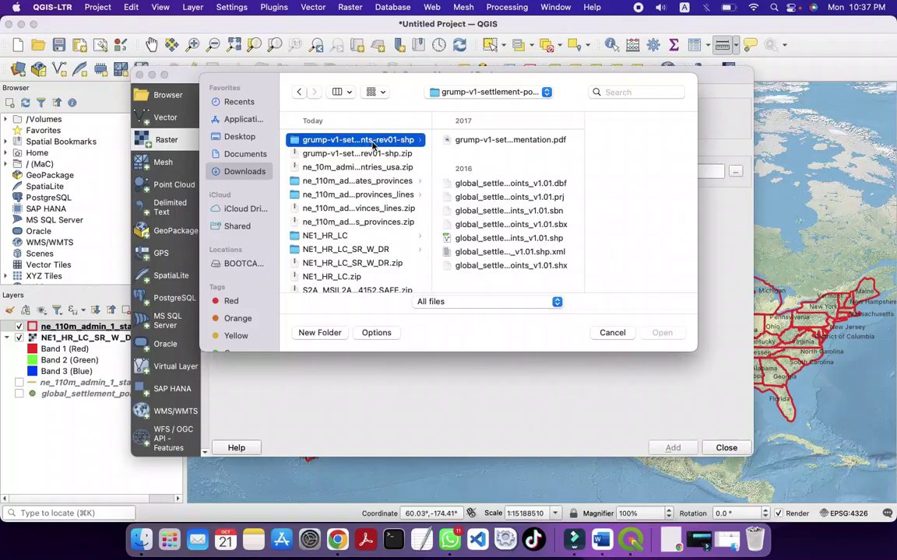
left_click(554, 240)
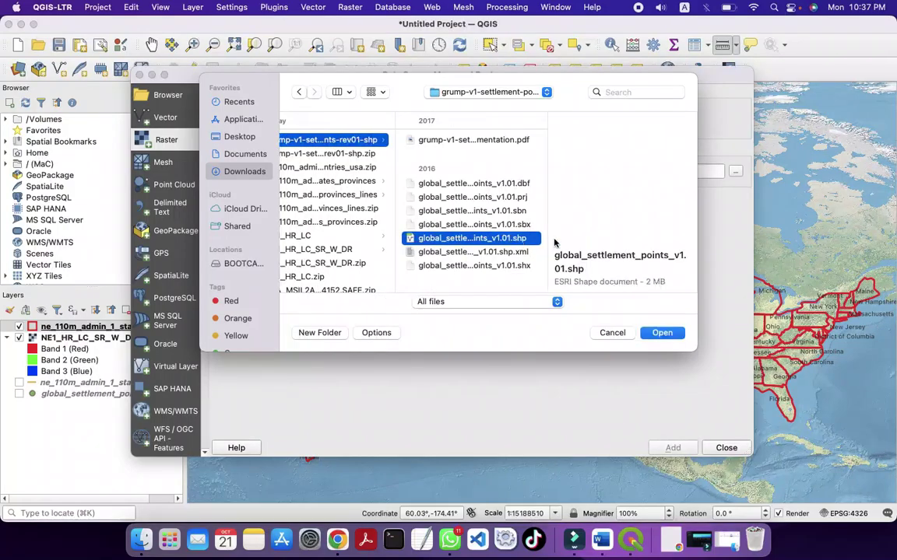
left_click(662, 333)
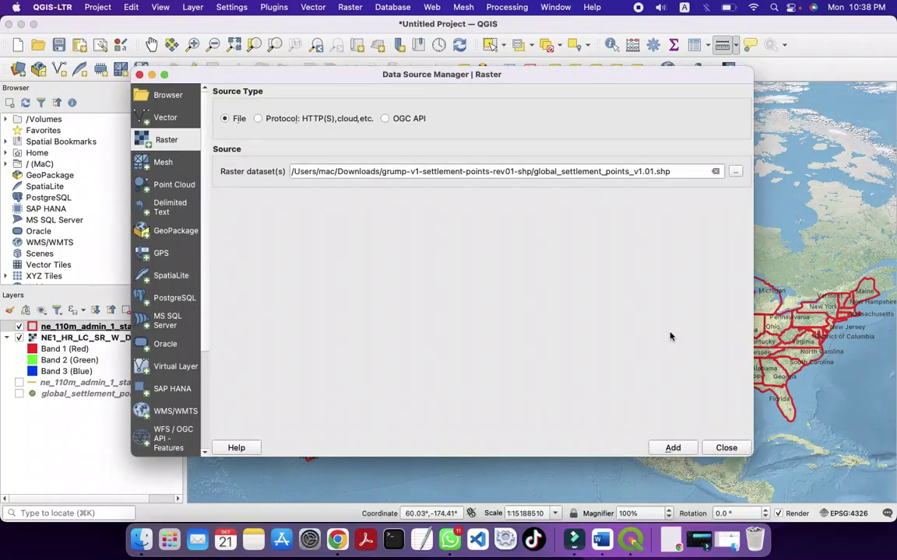
left_click(674, 448)
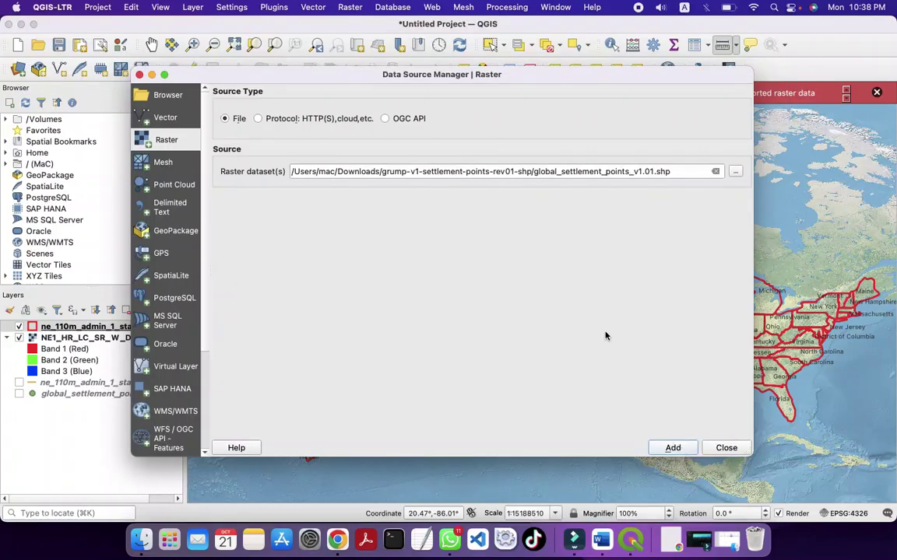
left_click_drag(551, 78, 554, 181)
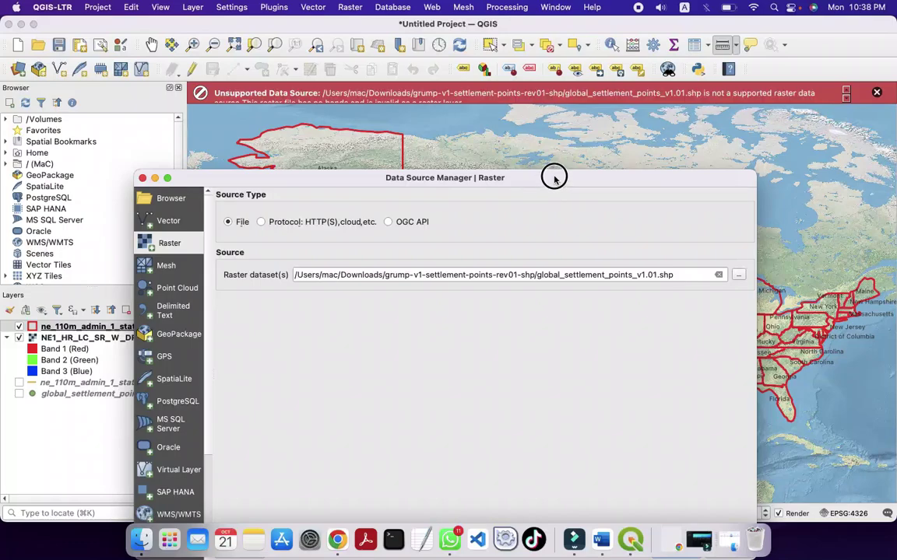
left_click_drag(554, 178, 550, 84)
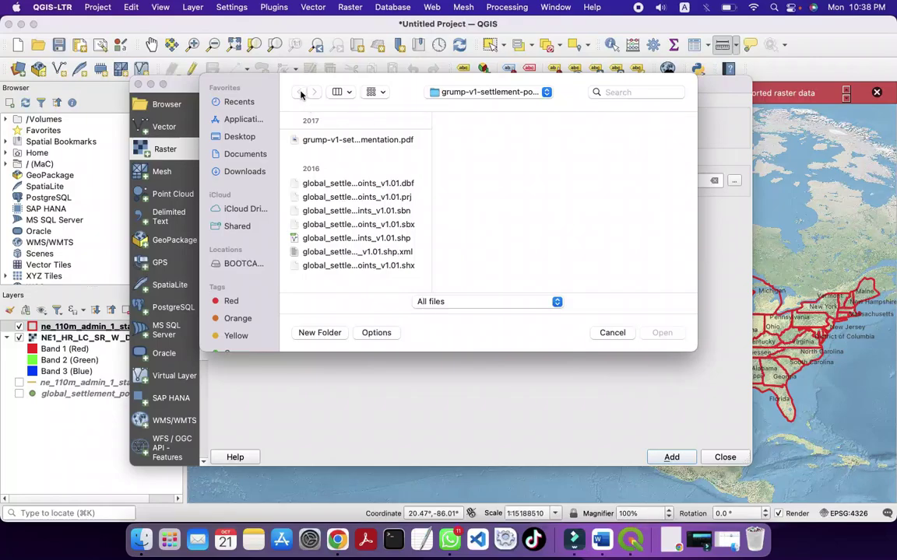
Add NE1_HR_LC.tif from the NE1_HR_LC folder in Downloads as a raster layer with default options, and dismiss the data source error
left_click(250, 174)
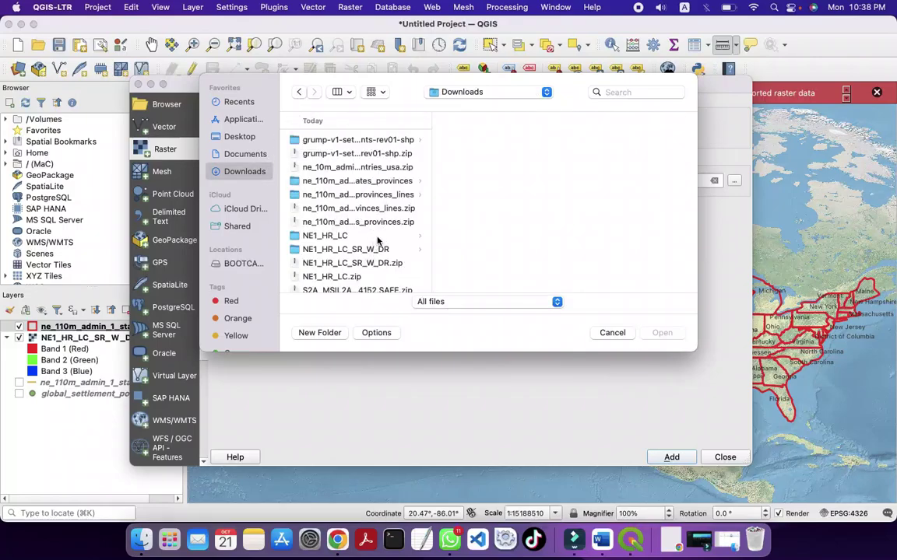
left_click(322, 237)
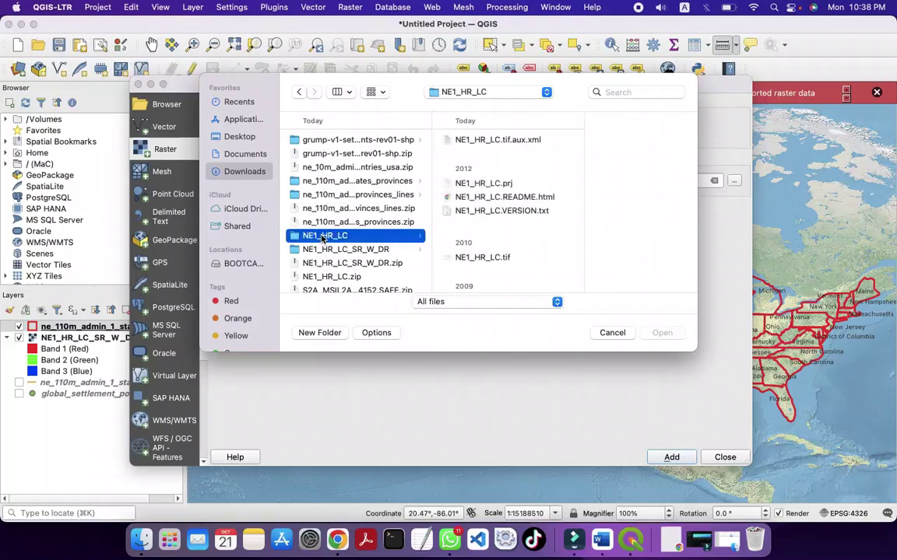
left_click(495, 258)
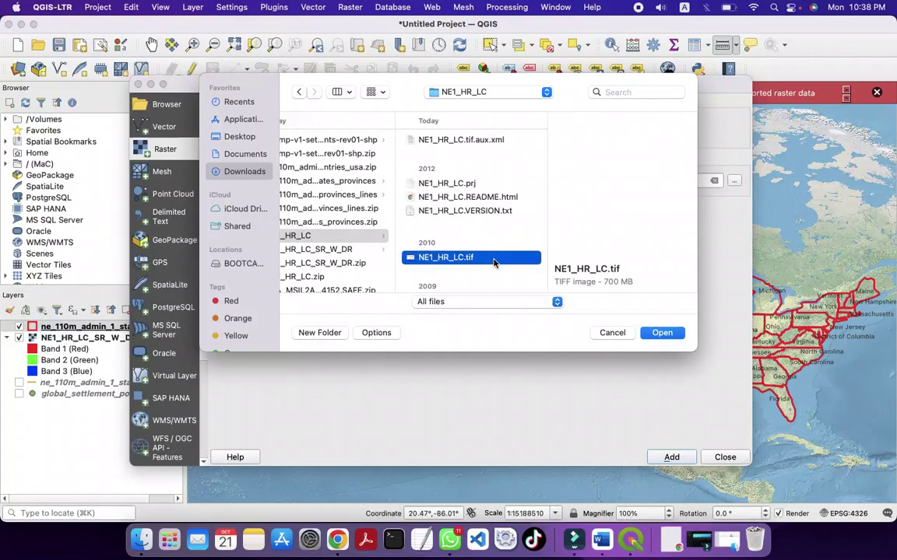
left_click(662, 332)
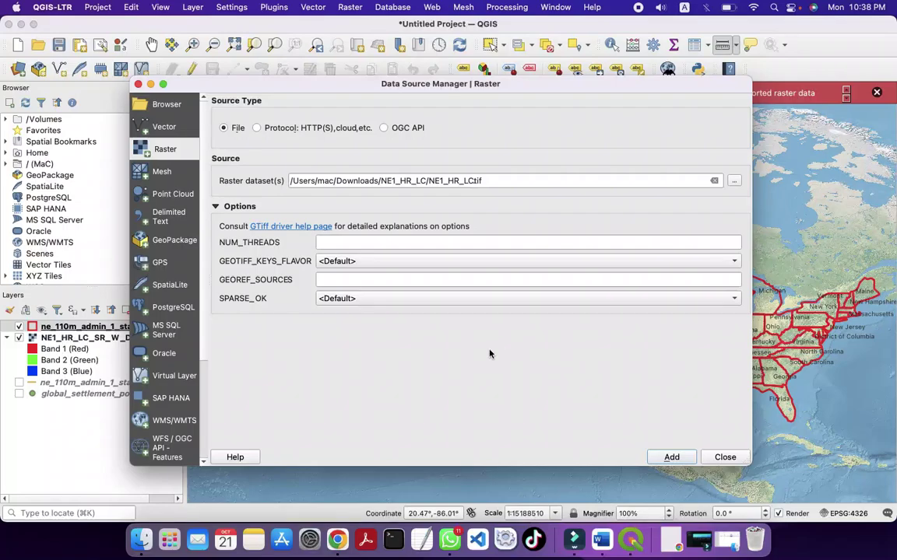
left_click(672, 457)
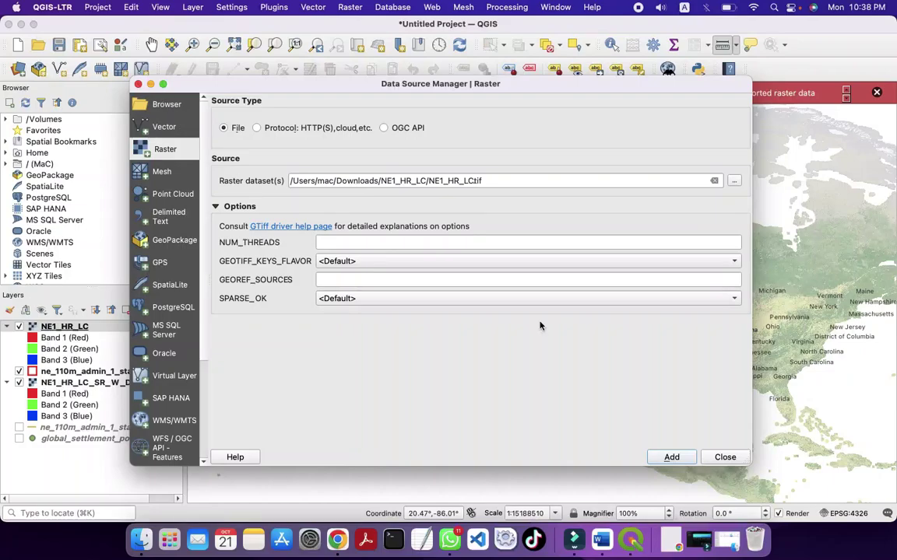
left_click(725, 458)
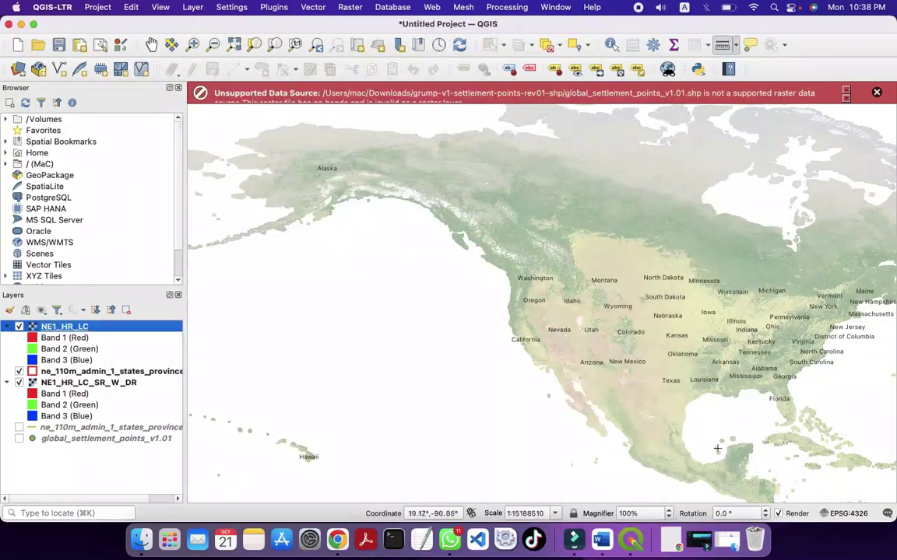
left_click(877, 94)
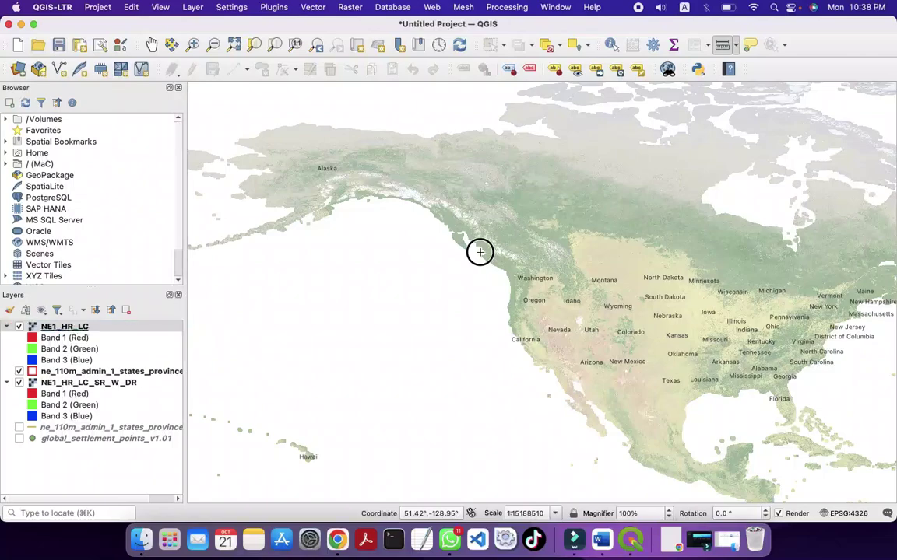
left_click(656, 378)
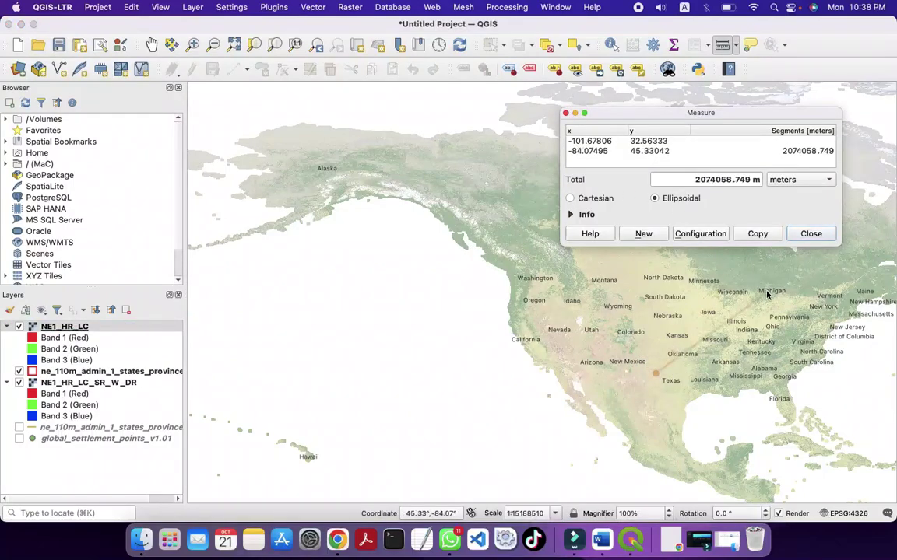
left_click(801, 234)
left_click(801, 236)
left_click(801, 235)
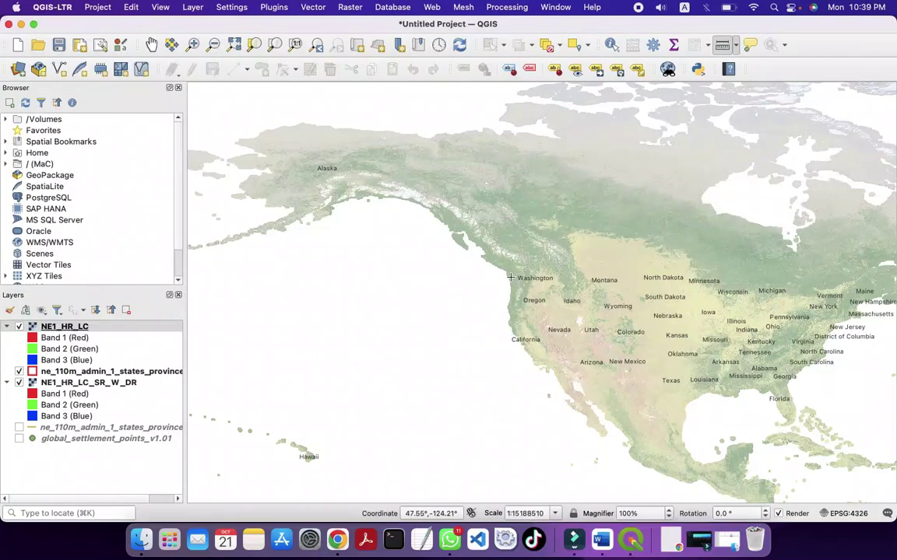